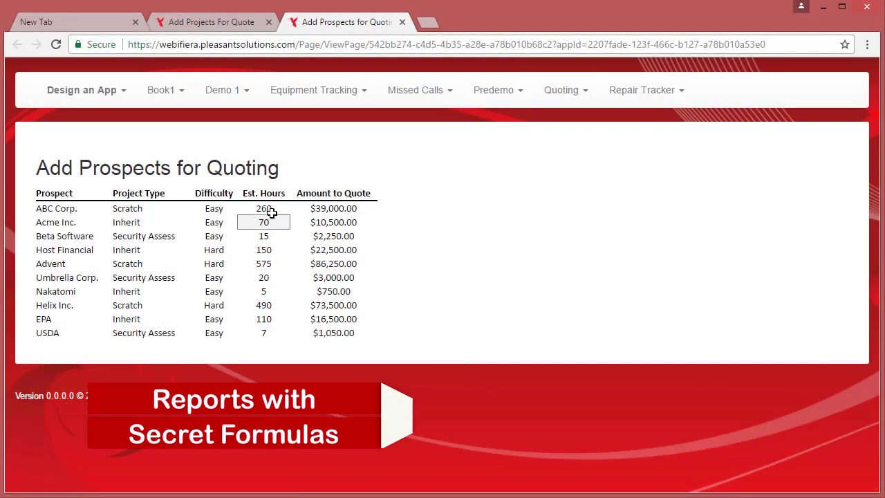
# Step: Change ABC Corp.'s estimated hours from 260 to 360 and select the recalculated $54,000.00 quote
pyautogui.click(271, 211)
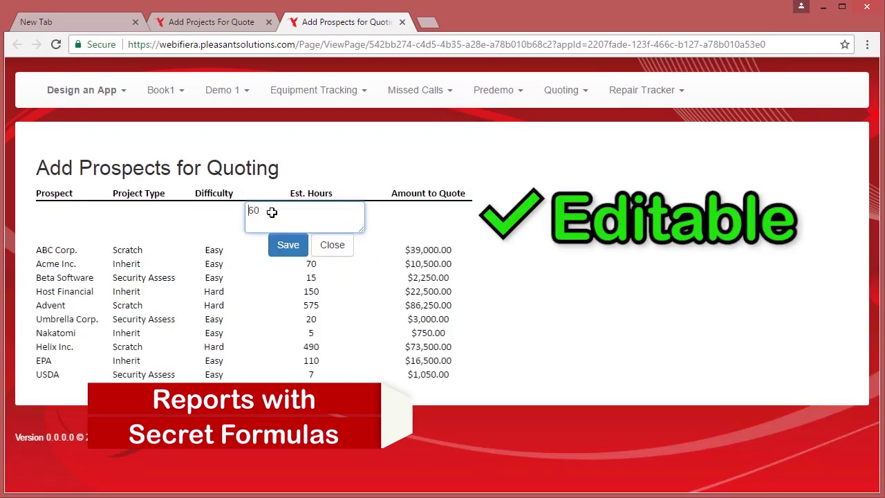
pyautogui.write('360')
pyautogui.click(288, 244)
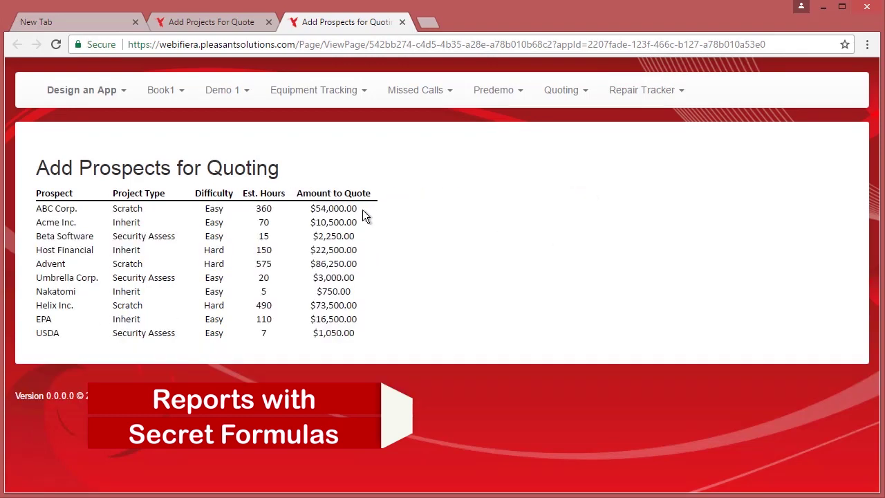
pyautogui.doubleClick(362, 211)
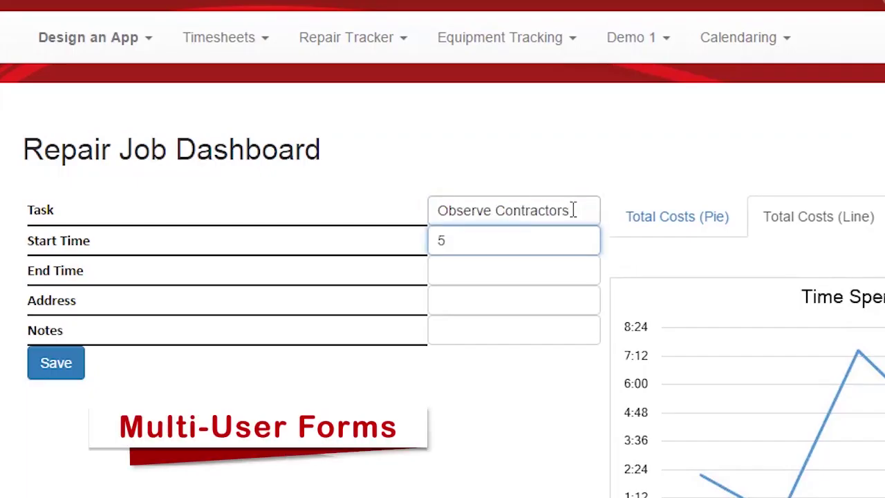
# Step: Fill the repair job form fields with 8 and 85, and check the first timesheet row's date
pyautogui.press('Tab')
pyautogui.write('8')
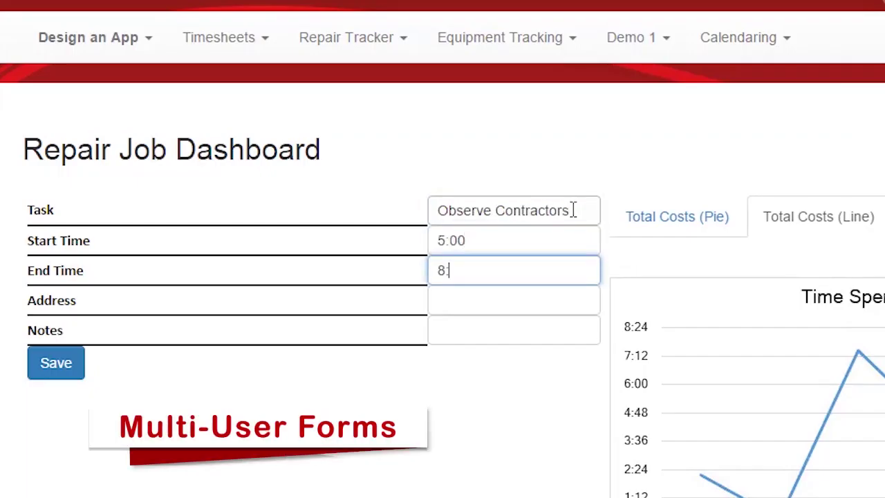
pyautogui.press('Tab')
pyautogui.write('85')
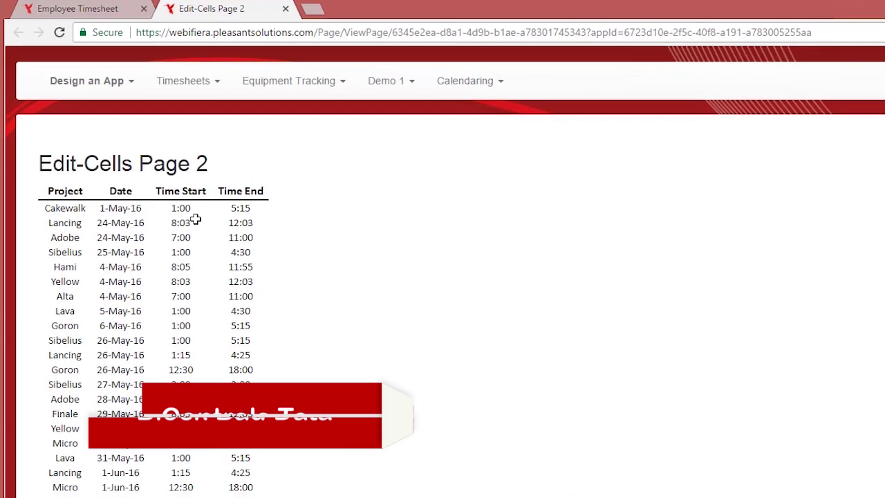
pyautogui.click(196, 188)
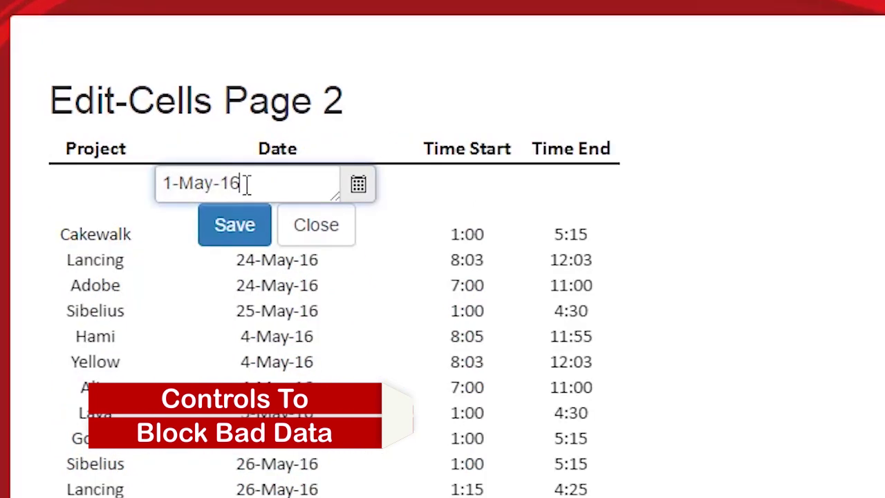
pyautogui.click(315, 228)
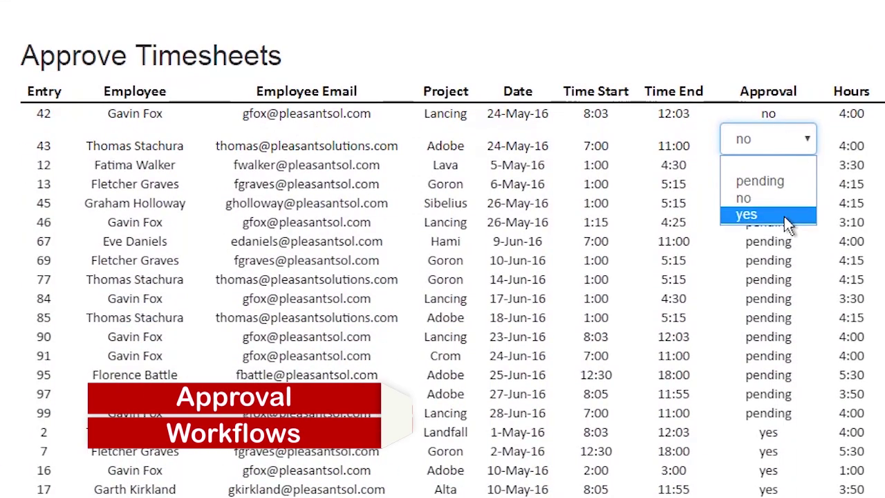
# Step: Approve timesheet entry 43 and post a 'Scuff that did not come out with normal' repair note in the item's chat
pyautogui.click(784, 216)
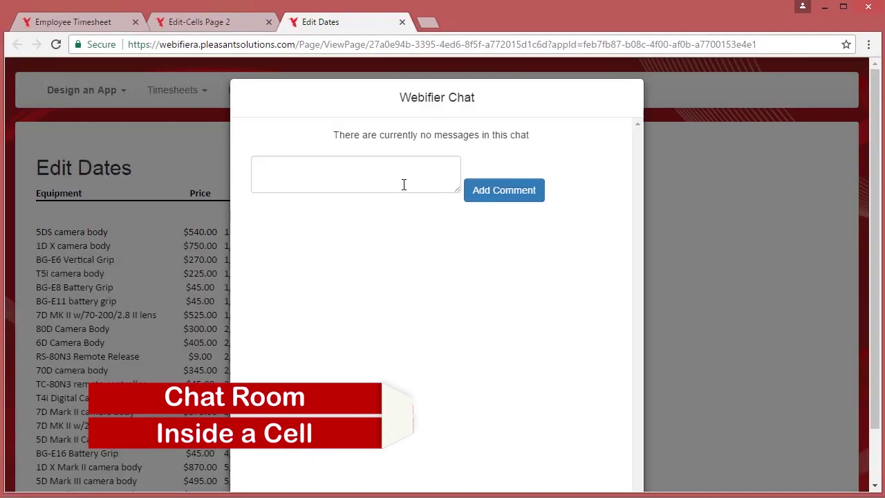
pyautogui.click(404, 185)
pyautogui.write('Scuff that did not come out with normal')
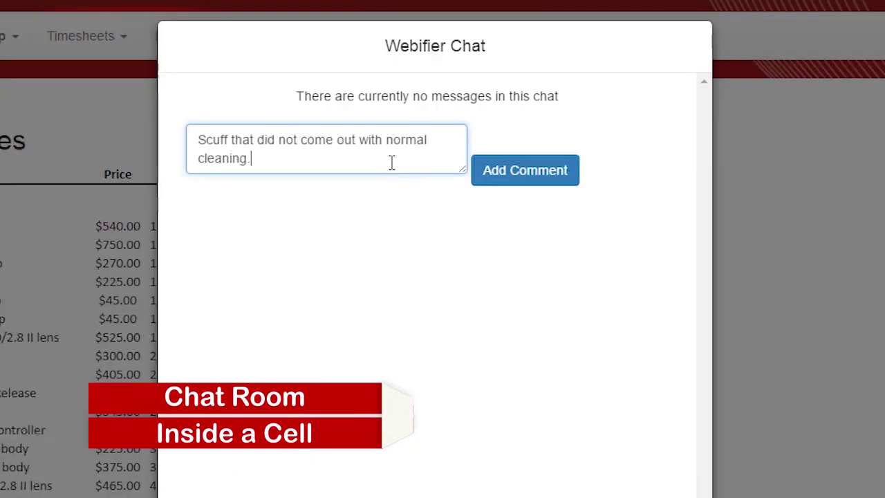
pyautogui.click(525, 178)
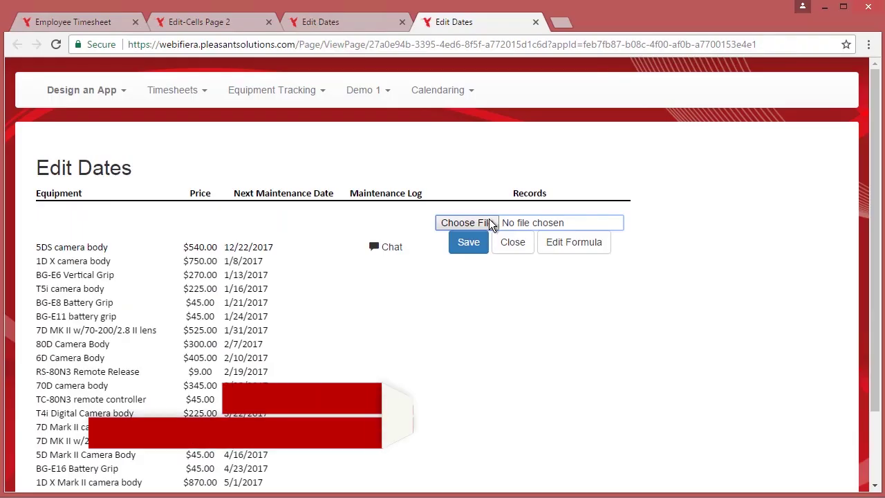
# Step: Attach notice.txt to the equipment row and save it
pyautogui.click(476, 223)
pyautogui.click(214, 252)
pyautogui.click(457, 338)
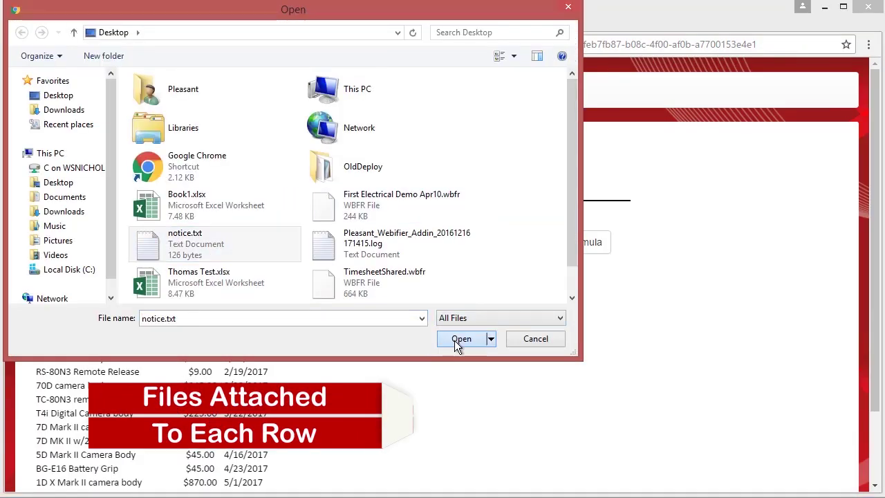
pyautogui.click(467, 241)
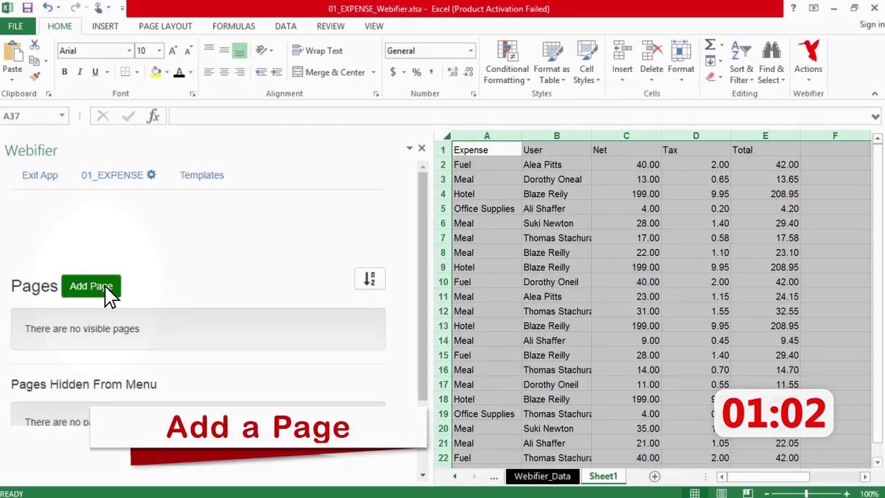
# Step: Add a Report-type page with Sheet1 as its source and save it
pyautogui.click(107, 290)
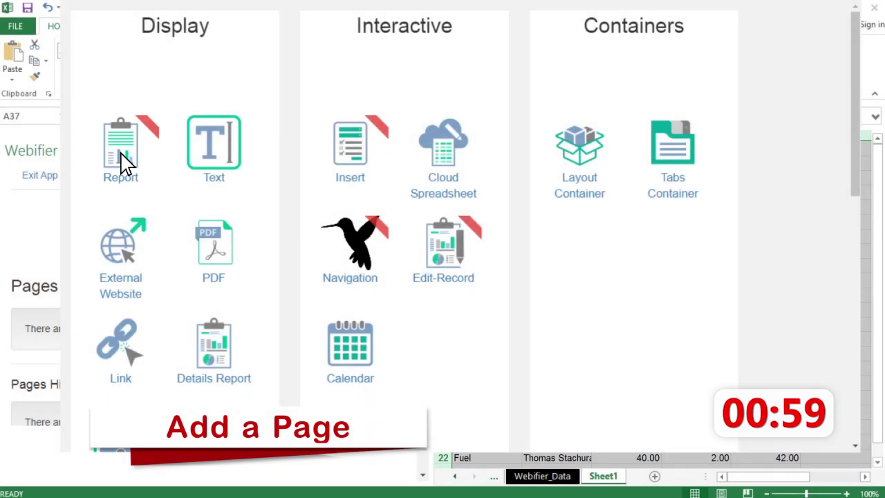
pyautogui.click(122, 163)
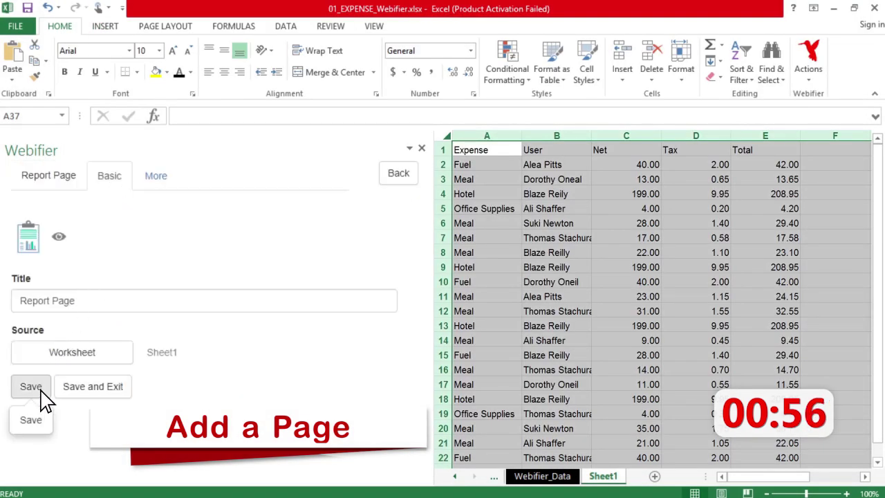
pyautogui.click(43, 396)
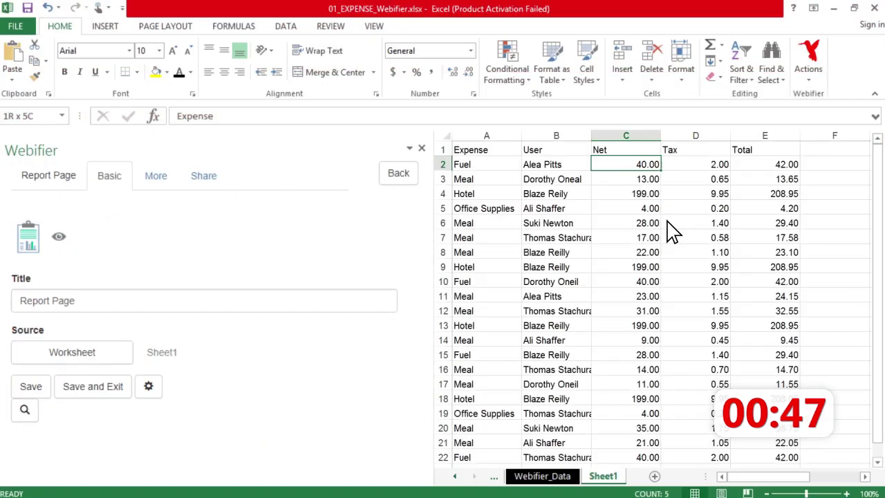
# Step: Apply Accounting format to C2:E22, make header A1:E1 white on black, and refresh the Report
pyautogui.moveTo(625, 164); pyautogui.dragTo(802, 473)
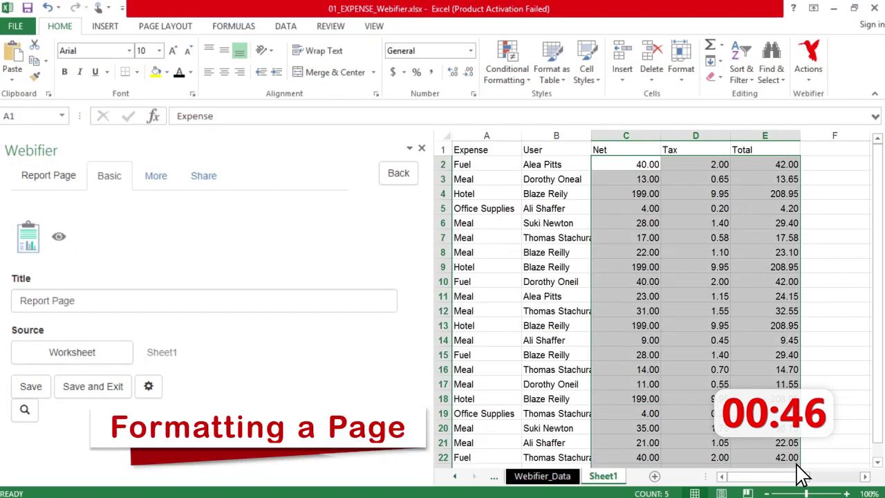
pyautogui.click(396, 72)
pyautogui.moveTo(477, 149); pyautogui.dragTo(583, 151)
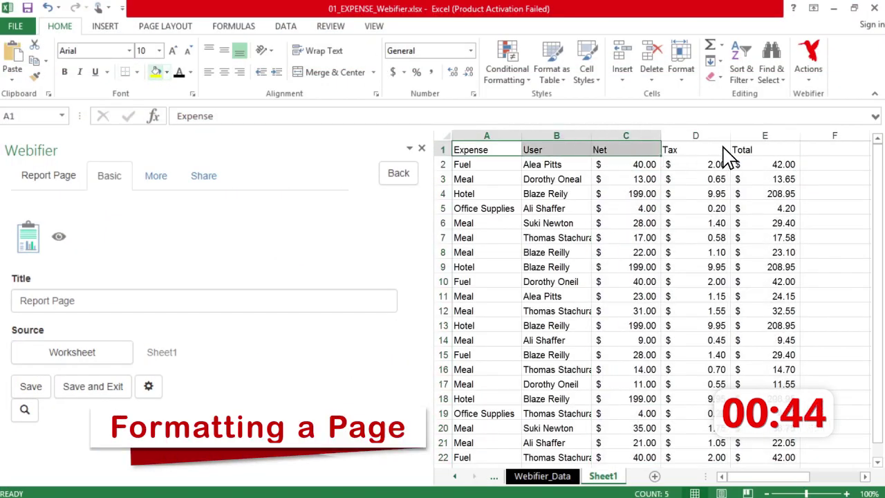
pyautogui.moveTo(726, 156); pyautogui.dragTo(743, 151)
pyautogui.click(166, 72)
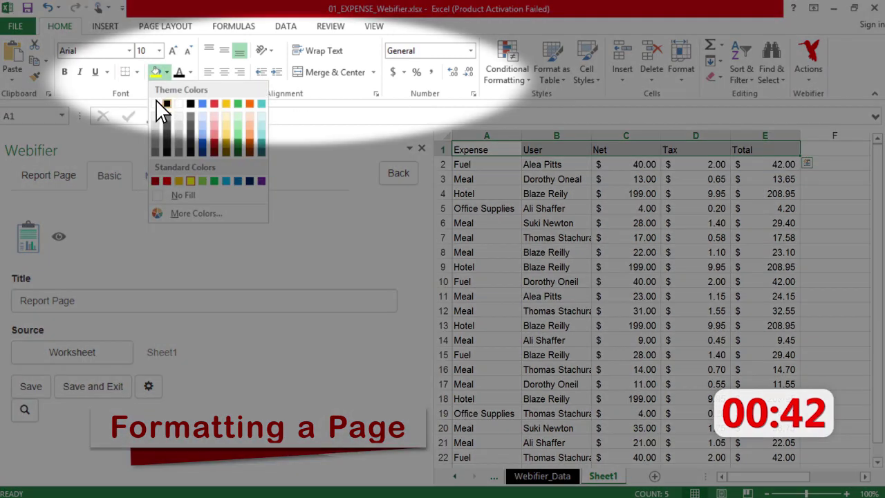
pyautogui.click(190, 72)
pyautogui.click(191, 121)
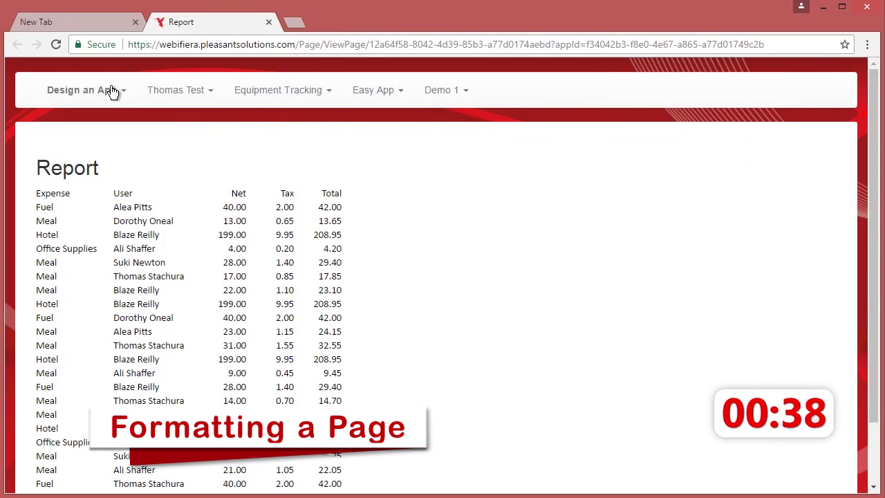
pyautogui.click(56, 44)
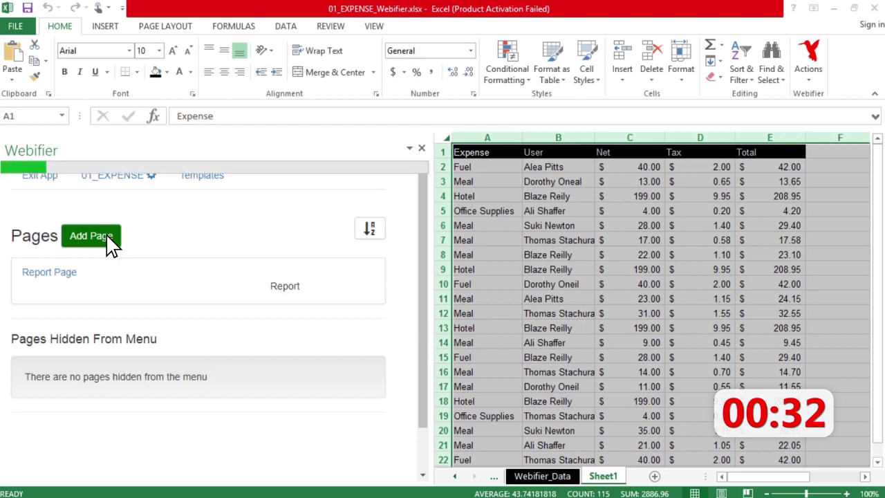
# Step: Add an Insert form page from Sheet1 and save it
pyautogui.click(108, 244)
pyautogui.click(344, 157)
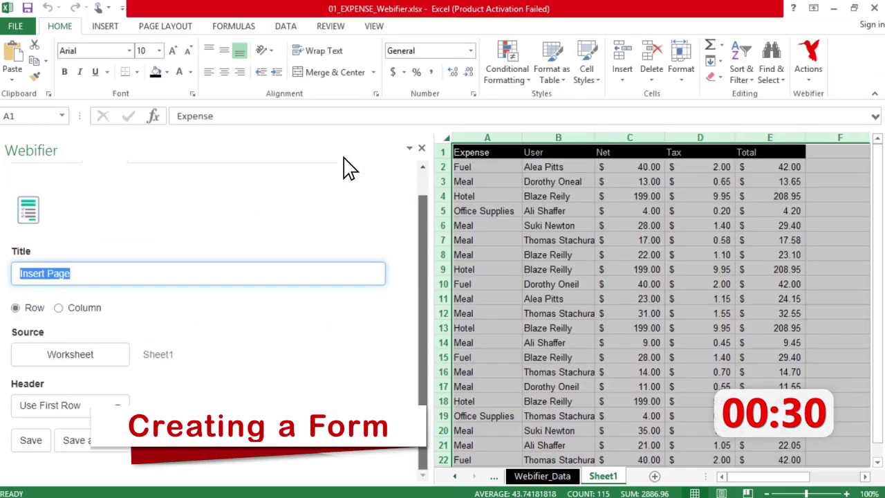
pyautogui.click(29, 445)
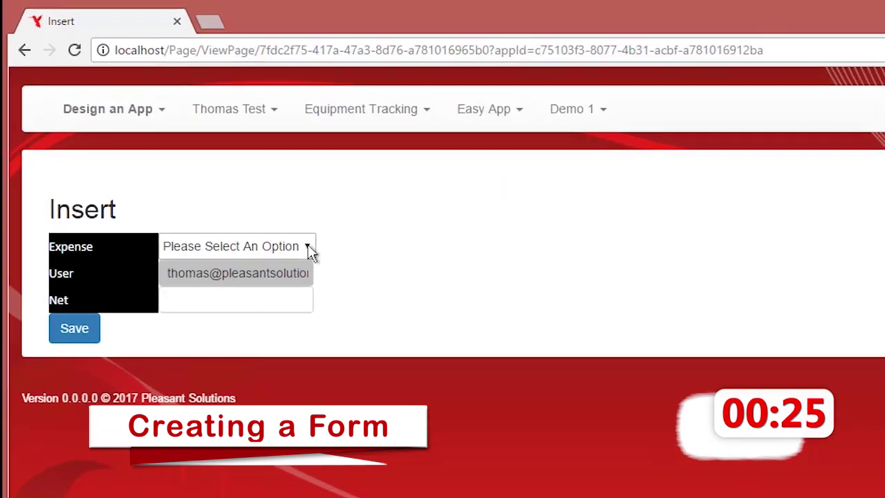
# Step: Enter a Meal expense with a Net of 13.75 in the form
pyautogui.click(309, 252)
pyautogui.click(223, 310)
pyautogui.press('Tab')
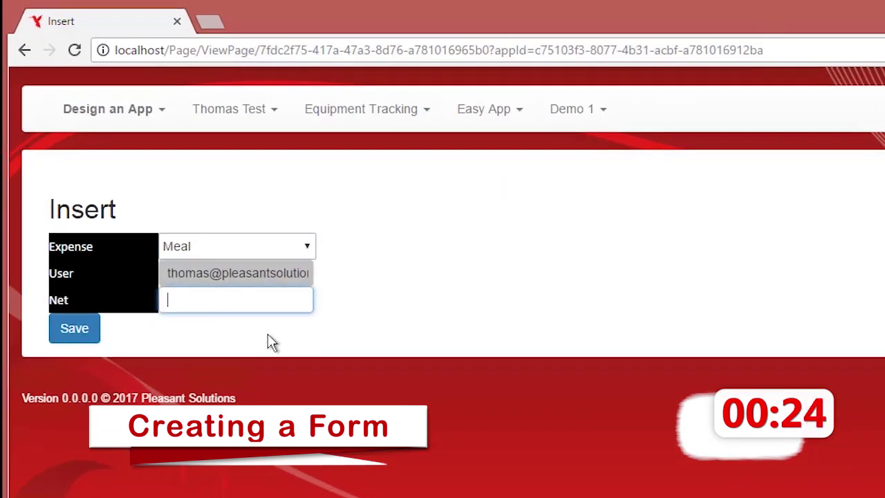
pyautogui.write('13.75')
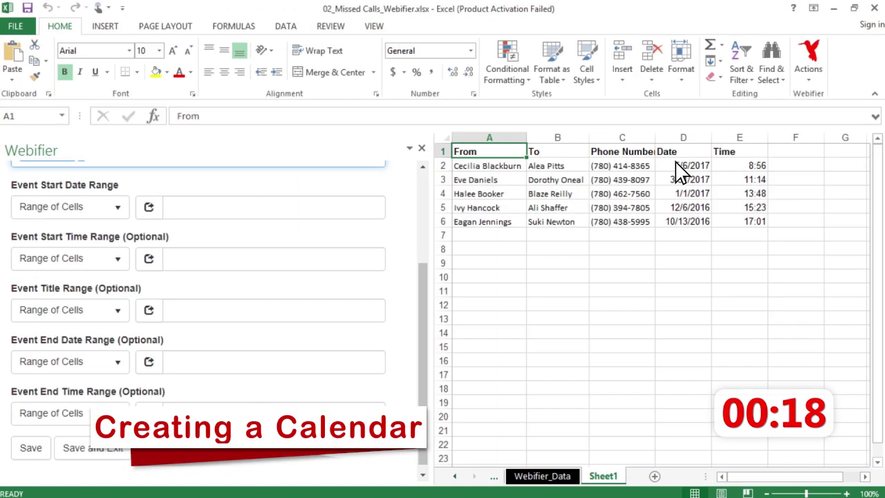
# Step: Use D2:D6 dates as event starts and A2:A6 caller names as titles, then view April 2017
pyautogui.moveTo(683, 165); pyautogui.dragTo(708, 221)
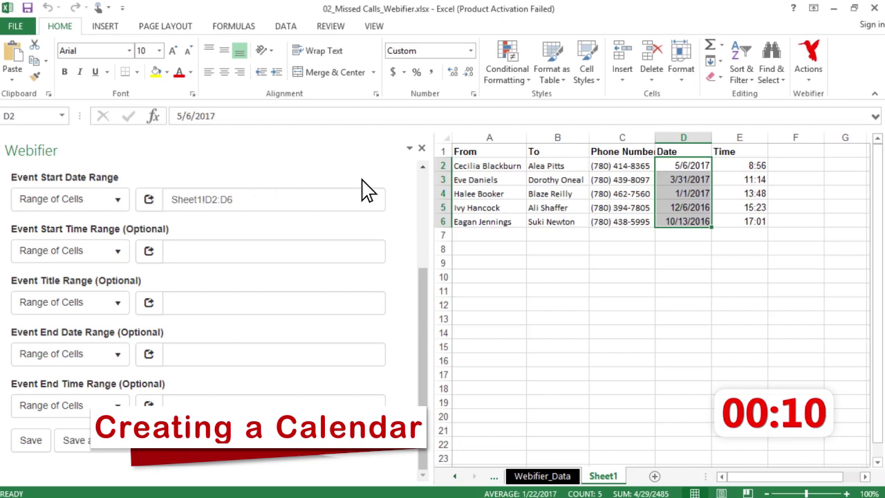
pyautogui.moveTo(466, 167); pyautogui.dragTo(511, 221)
pyautogui.click(148, 302)
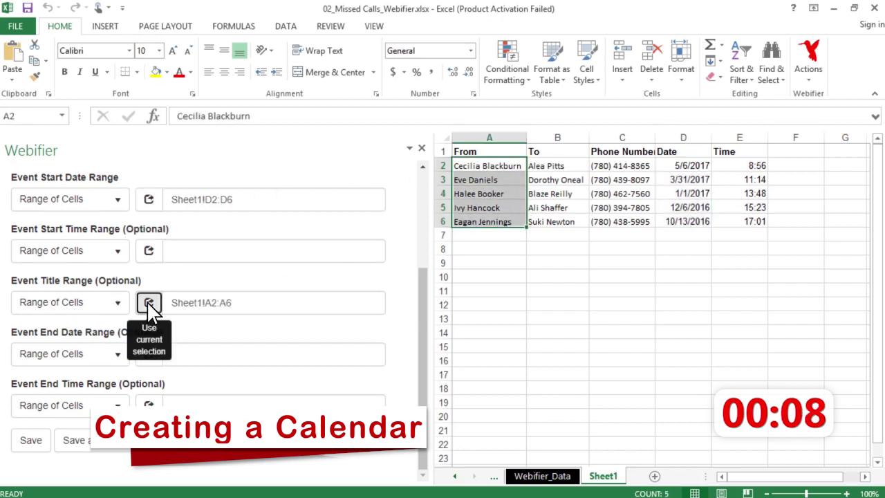
pyautogui.click(31, 440)
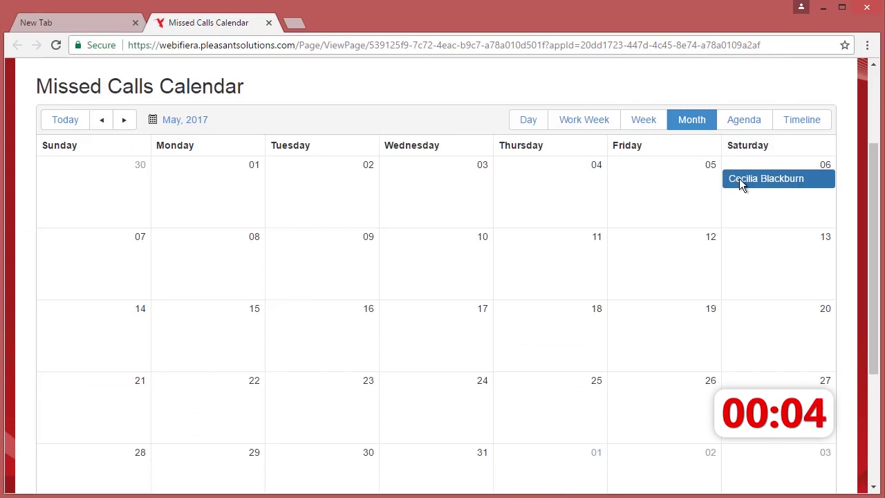
pyautogui.click(103, 121)
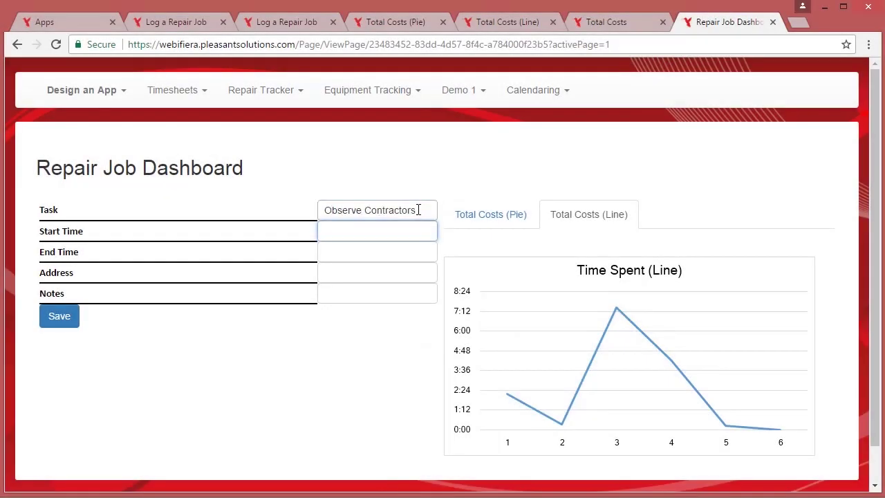
pyautogui.write('5:00')
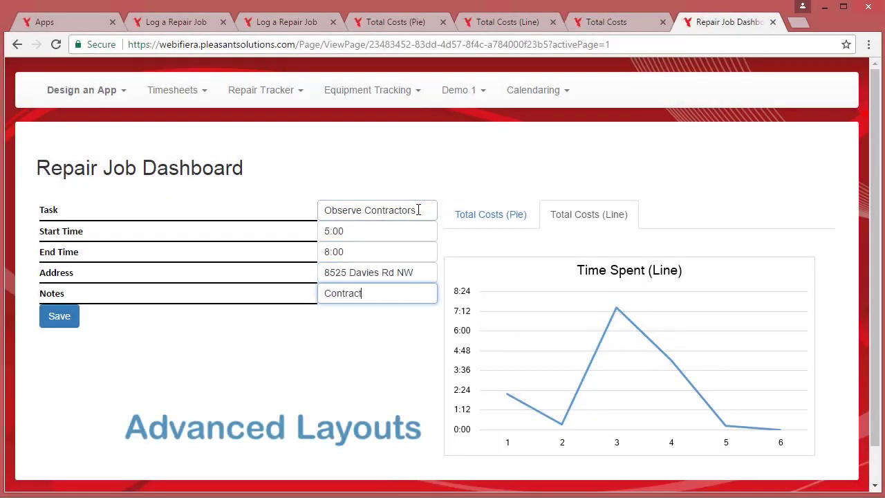
pyautogui.click(61, 318)
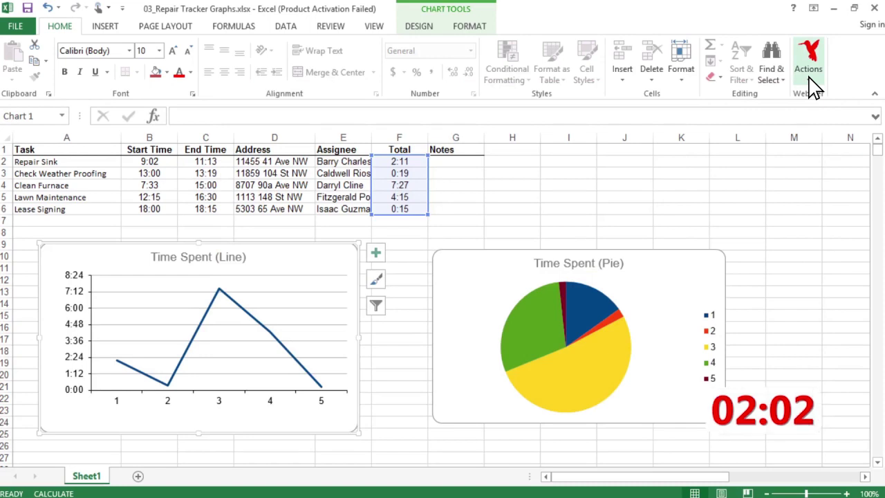
# Step: Show the Webifier sidebar and save an Insert page titled 'Log a Repair Job' from Sheet1
pyautogui.click(814, 87)
pyautogui.click(863, 96)
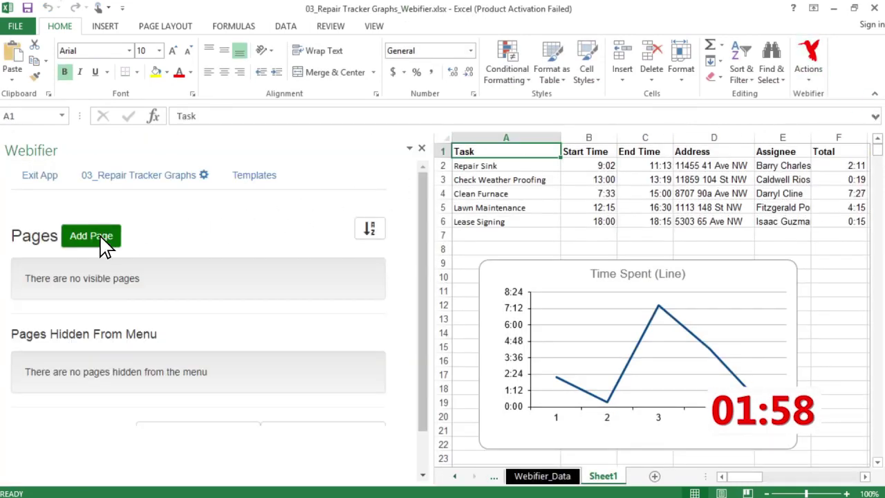
pyautogui.click(101, 241)
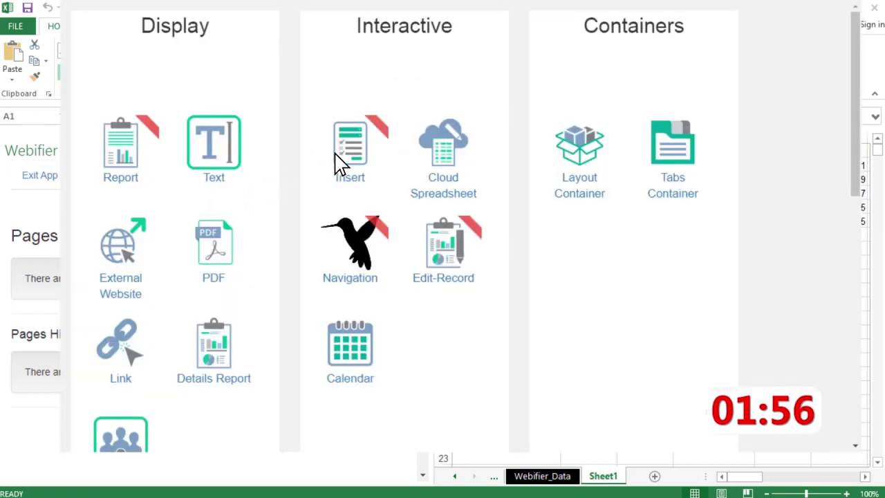
pyautogui.click(363, 156)
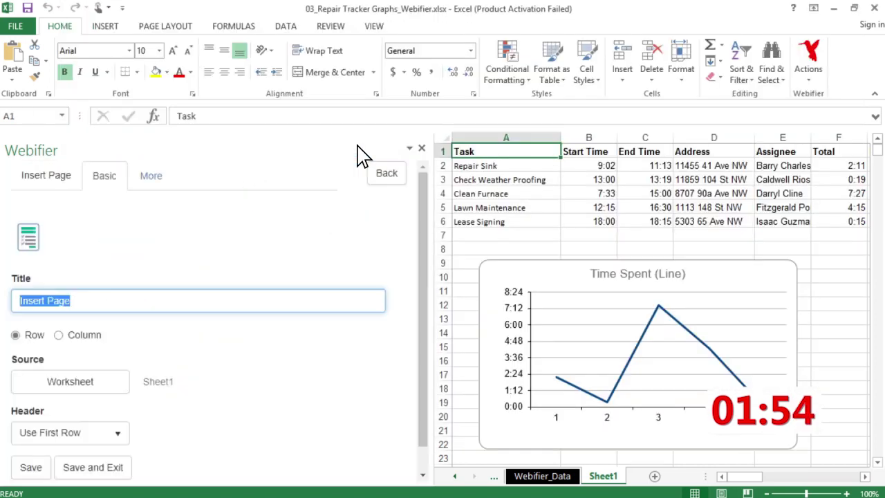
pyautogui.write('Log a Repai')
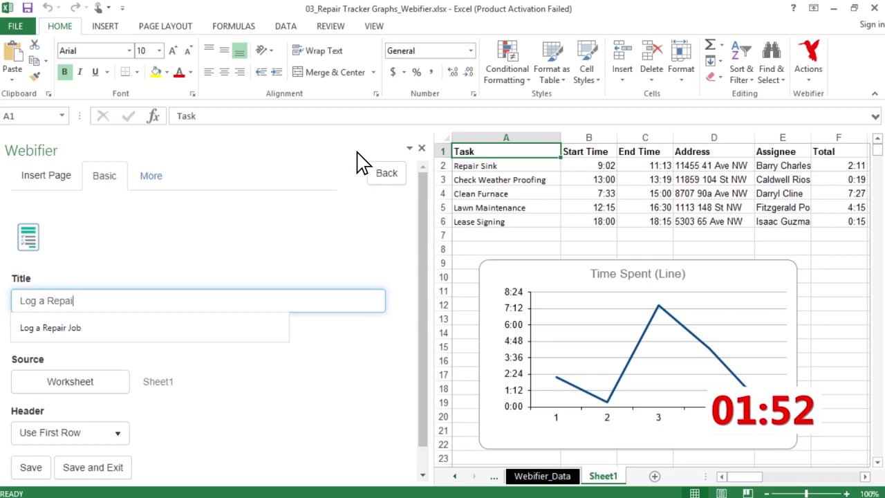
pyautogui.write('r Job')
pyautogui.scroll(-1, 360, 317)
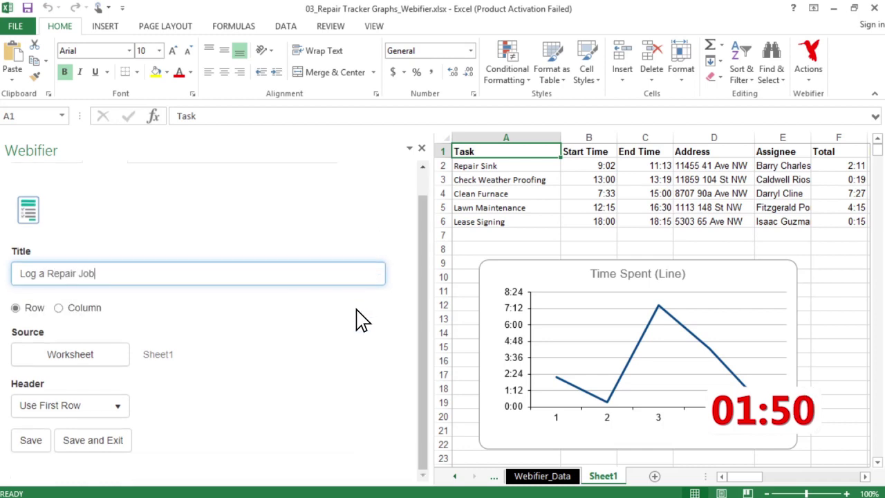
pyautogui.click(30, 443)
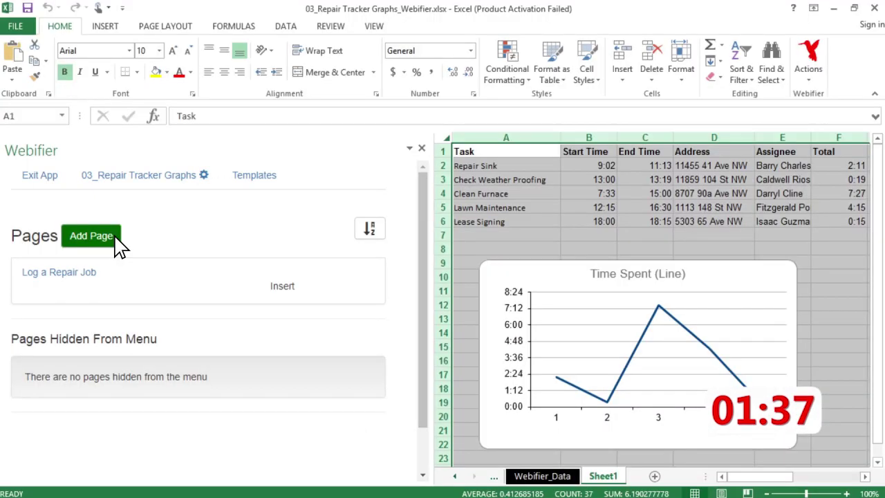
# Step: Create a 'Total Costs (Pie)' report page sourced from the Time Spent (Pie) chart
pyautogui.click(115, 238)
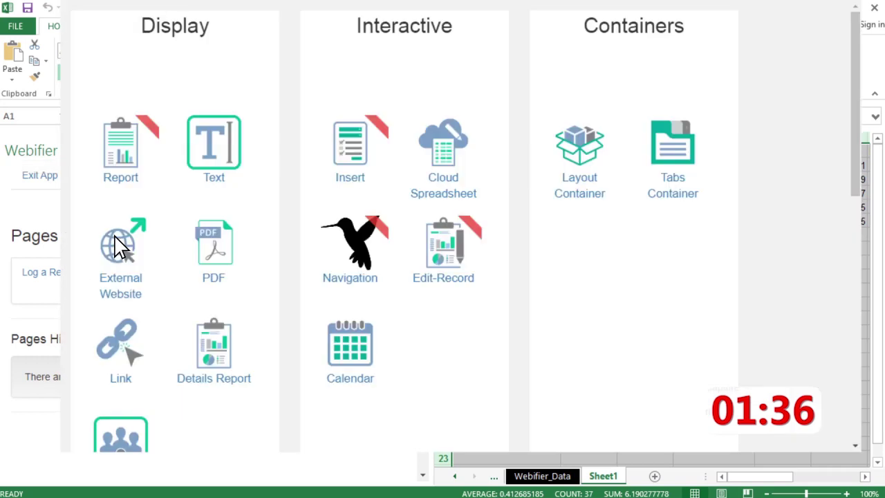
pyautogui.click(115, 171)
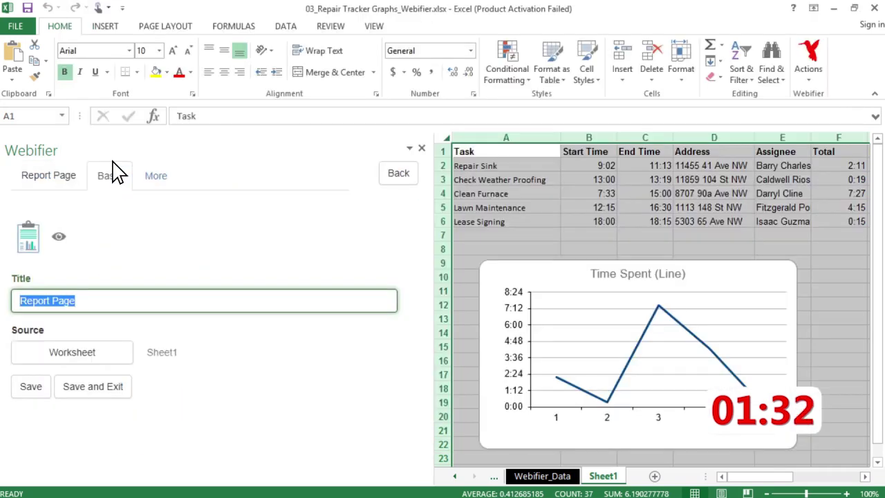
pyautogui.write('Total Costs (Pie')
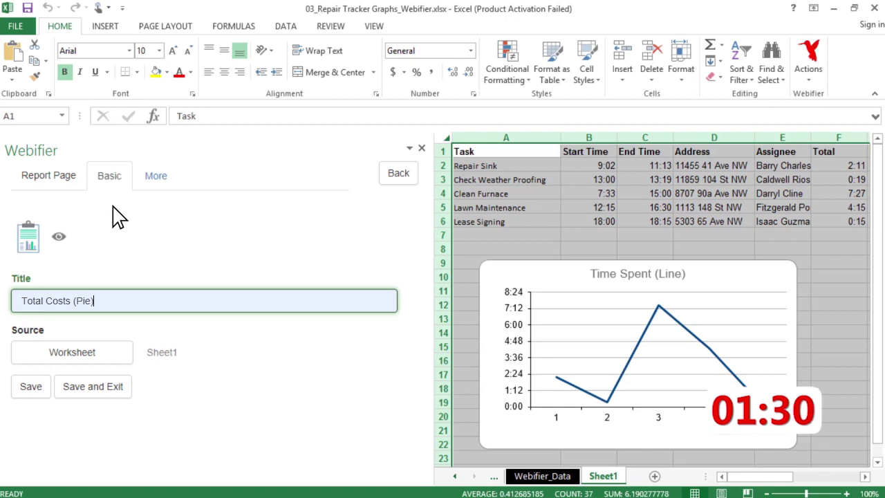
pyautogui.click(120, 354)
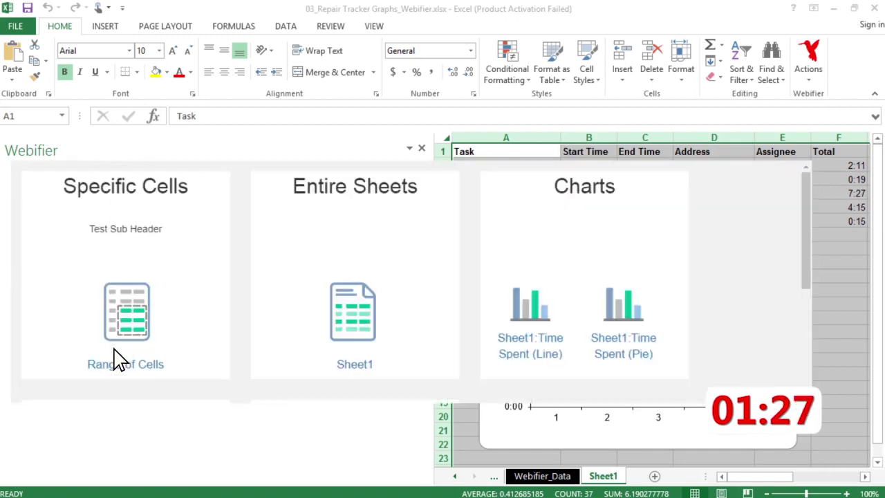
pyautogui.click(630, 339)
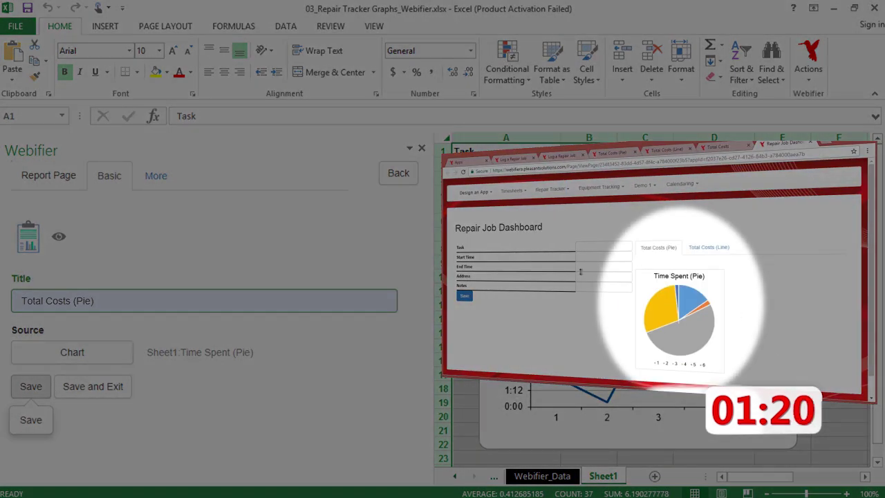
pyautogui.click(31, 386)
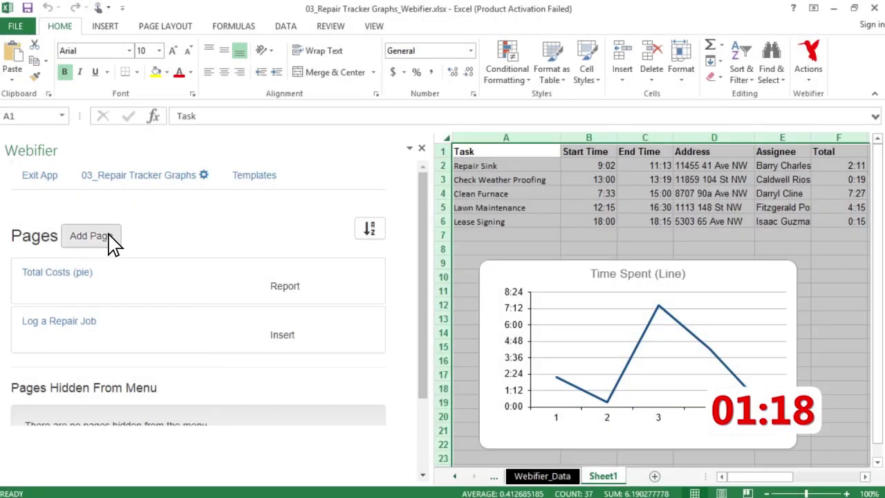
pyautogui.click(109, 235)
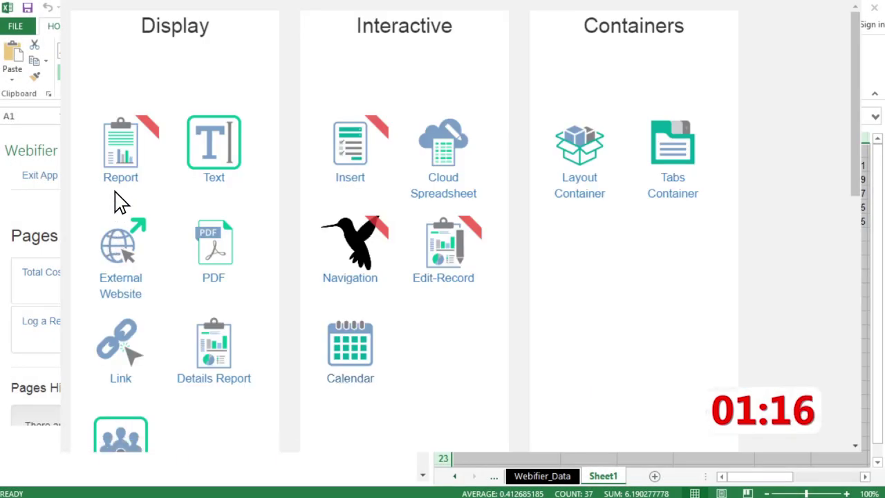
# Step: Create a 'Total Costs (line)' report page showing the Time Spent (Line) chart
pyautogui.click(121, 152)
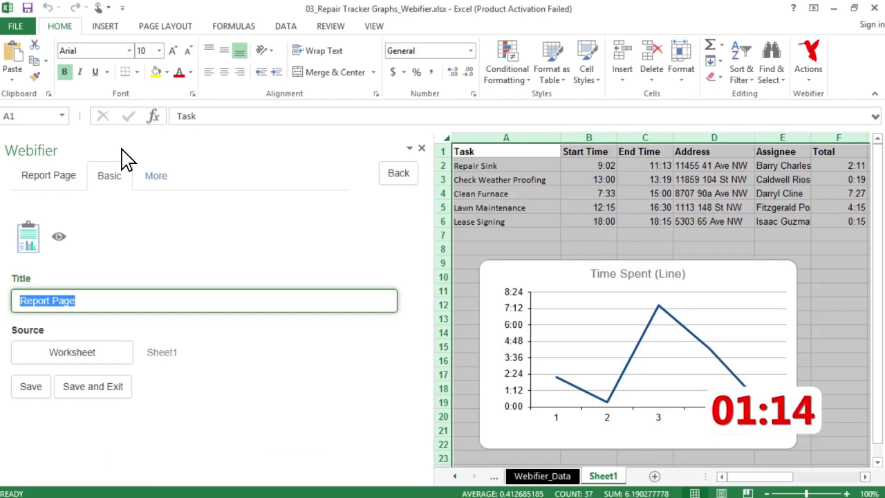
pyautogui.press('Down')
pyautogui.press('Down')
pyautogui.press('Down')
pyautogui.press('Return')
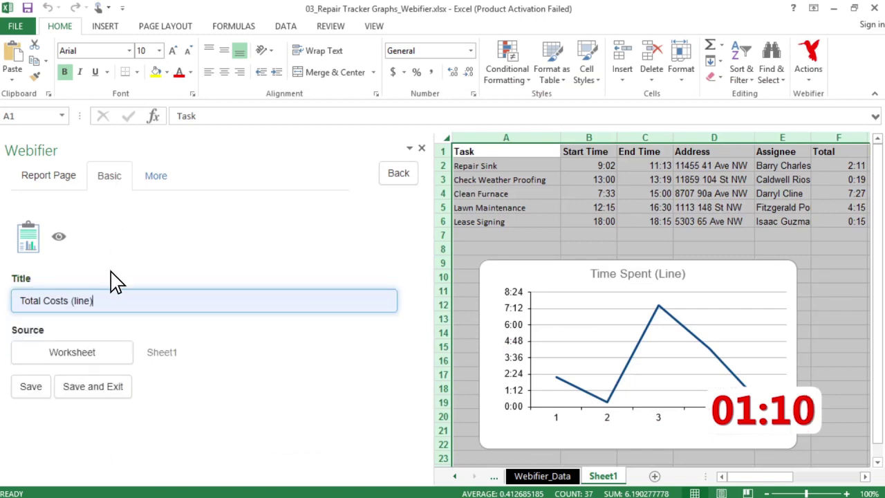
pyautogui.click(105, 359)
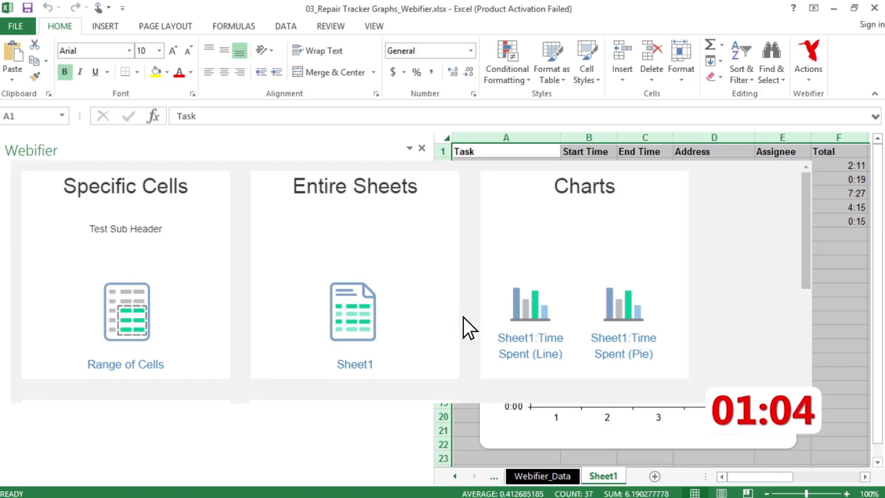
pyautogui.click(533, 318)
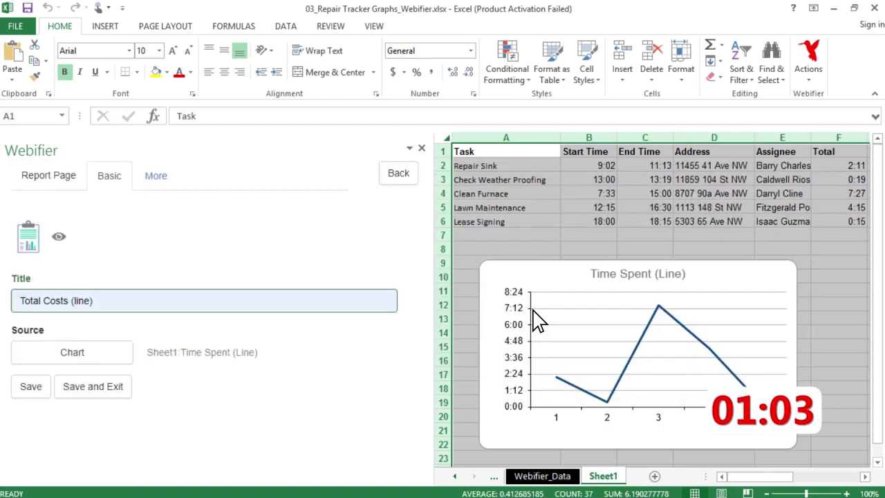
pyautogui.click(31, 386)
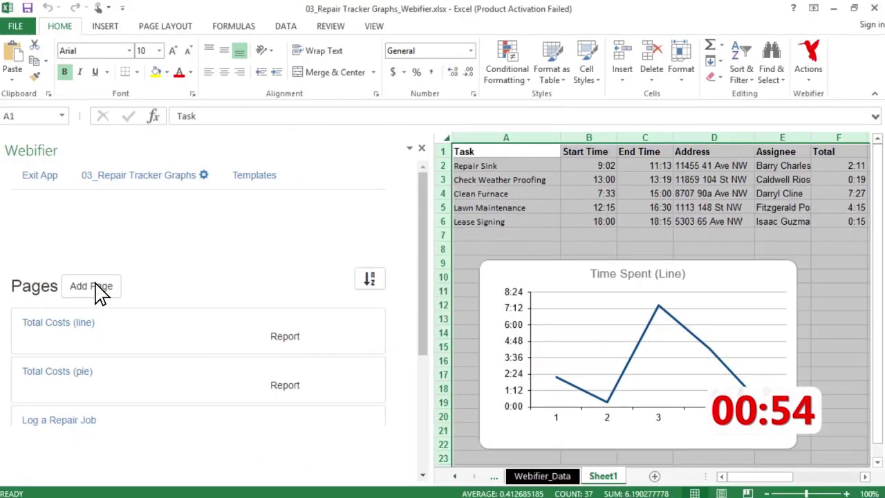
# Step: Bring up the page-type chooser for a new page in the Webifier pane
pyautogui.click(96, 289)
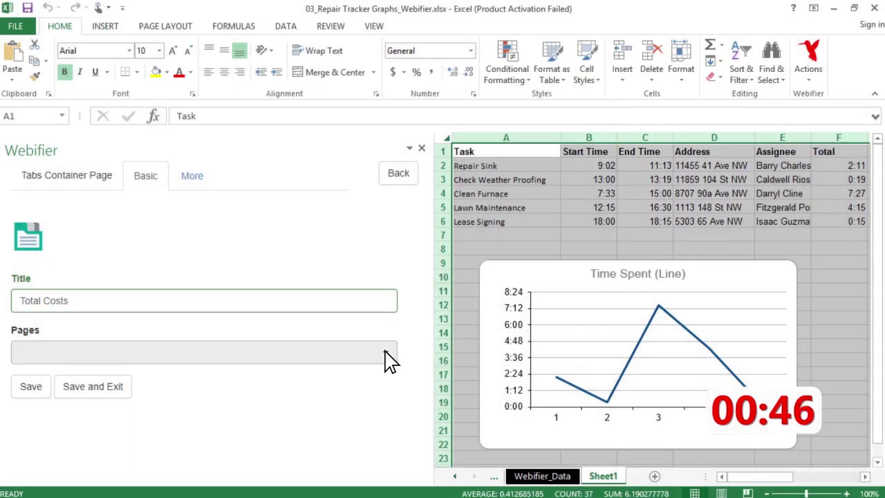
# Step: Build a 'Total Costs' tabs page from Total Costs (line) and (pie), save it, and view its line tab
pyautogui.click(385, 352)
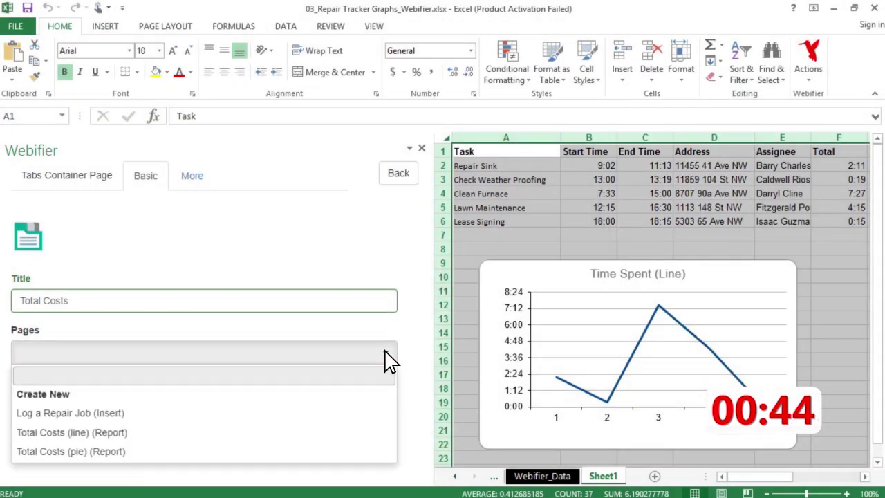
pyautogui.click(364, 432)
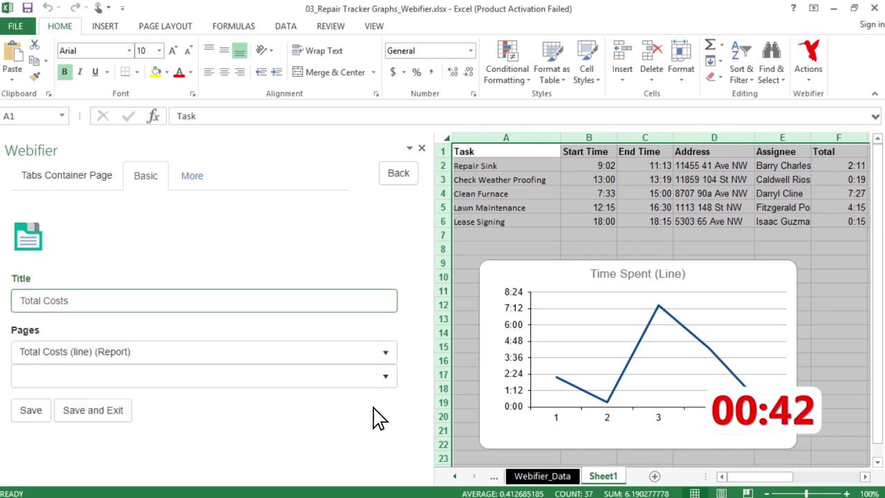
pyautogui.click(390, 377)
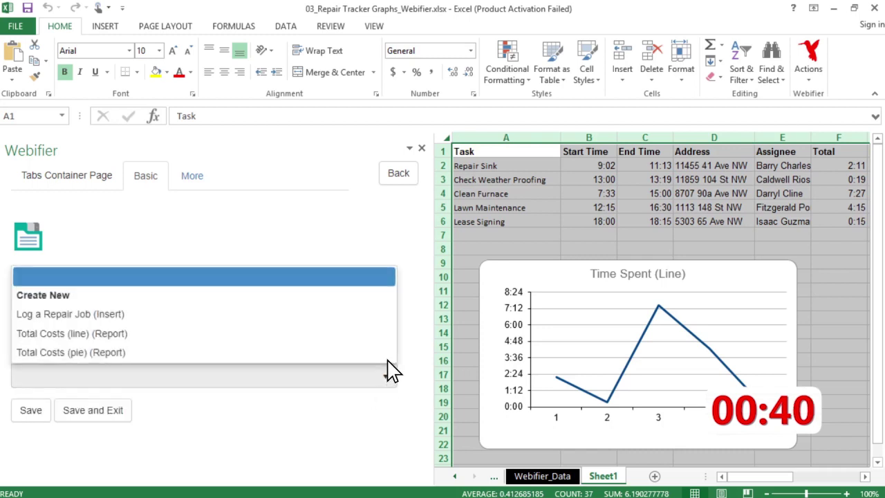
pyautogui.click(386, 356)
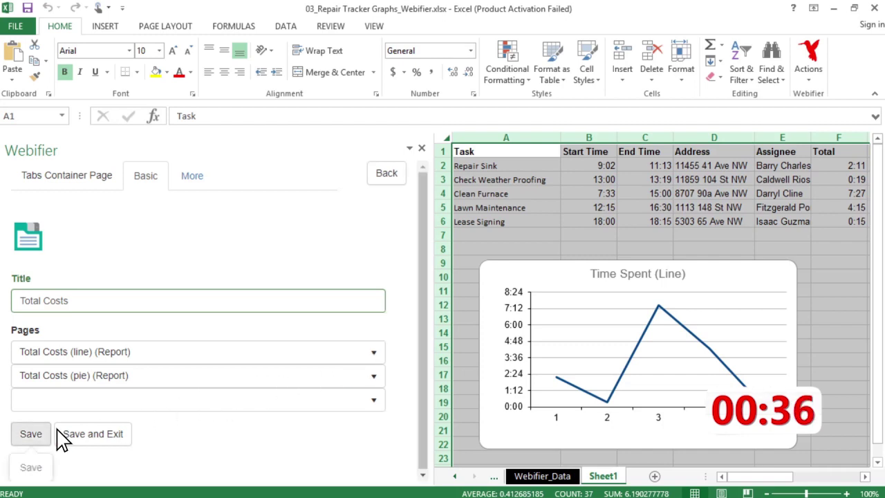
pyautogui.click(35, 436)
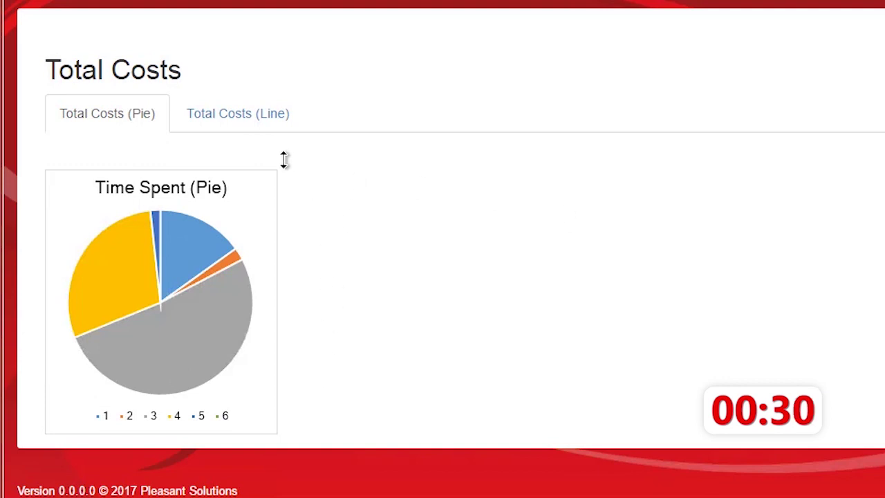
pyautogui.click(262, 113)
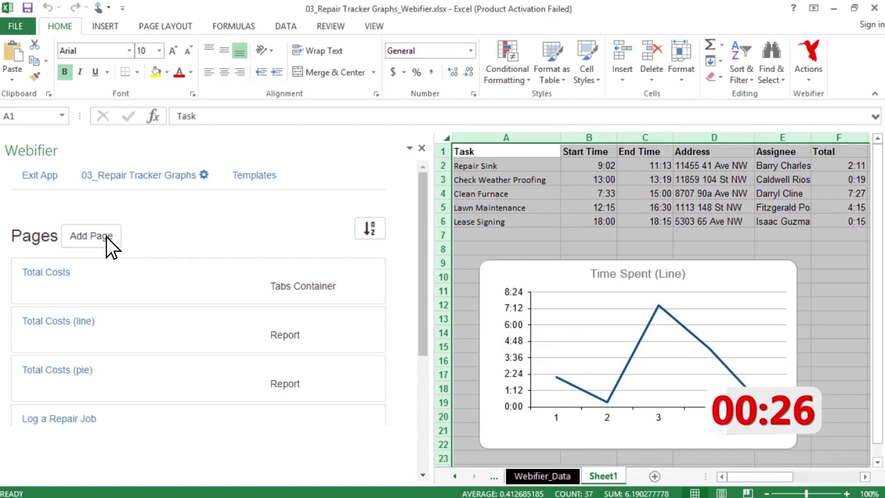
pyautogui.click(107, 239)
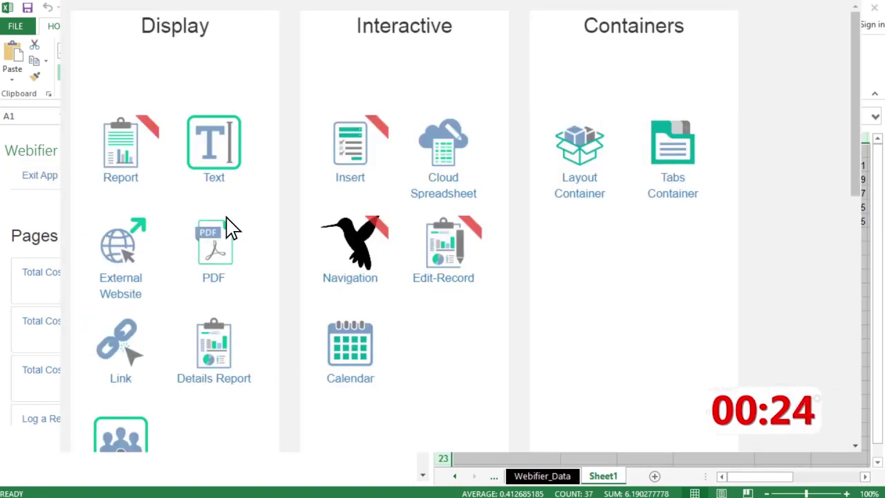
# Step: Make the new page a layout container titled 'Repair Job Dashboard'
pyautogui.click(549, 174)
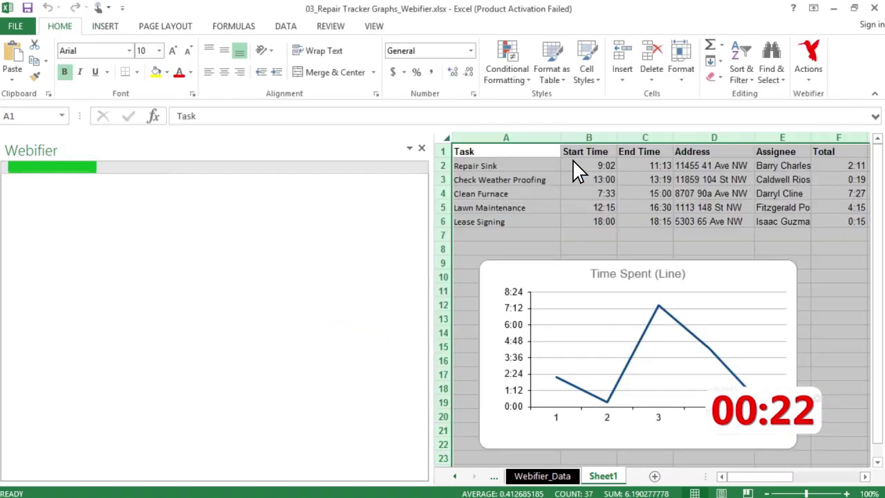
pyautogui.write('Re')
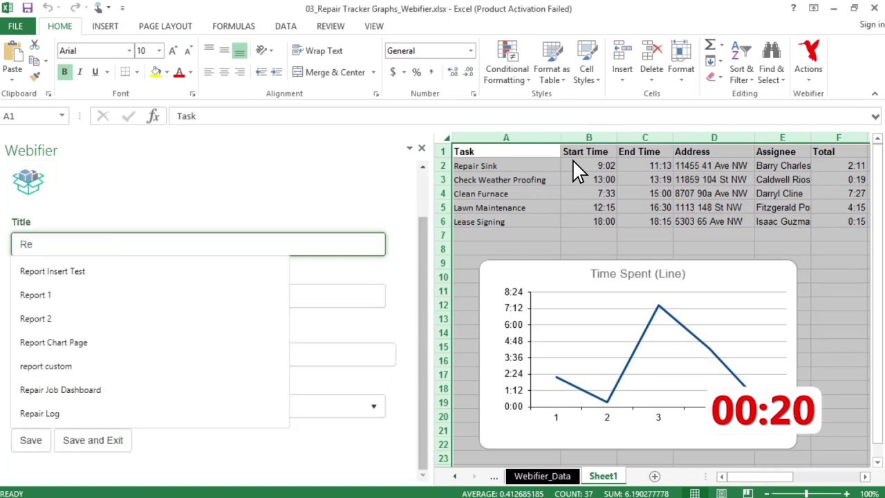
pyautogui.write('pair Job')
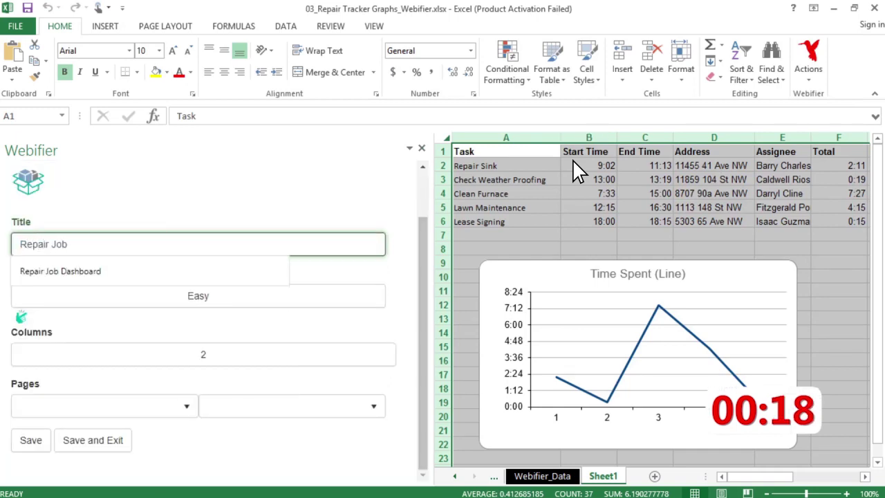
pyautogui.press('Down')
pyautogui.press('Return')
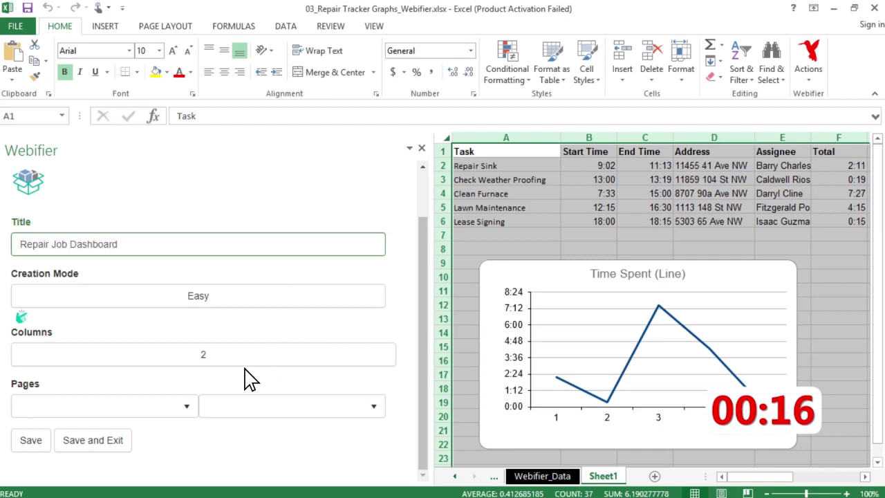
# Step: Place Log a Repair Job and Total Costs (Tabs Container) in the two slots and save
pyautogui.click(188, 407)
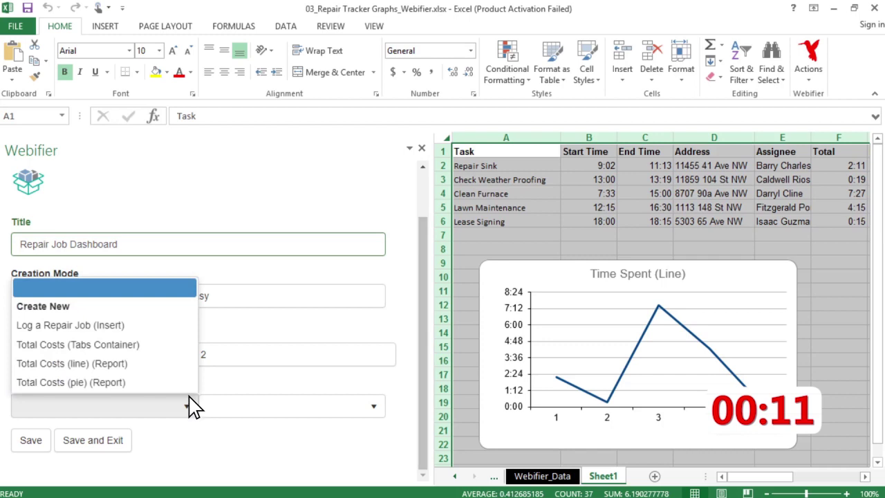
pyautogui.click(174, 324)
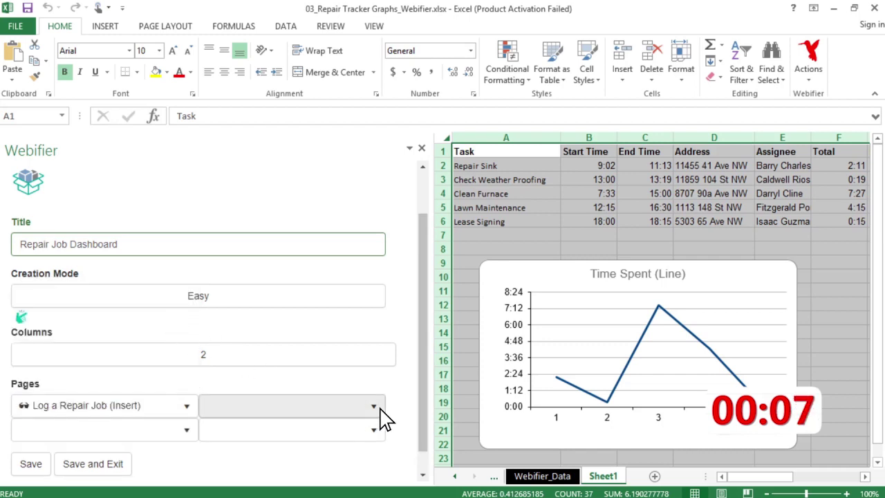
pyautogui.click(377, 407)
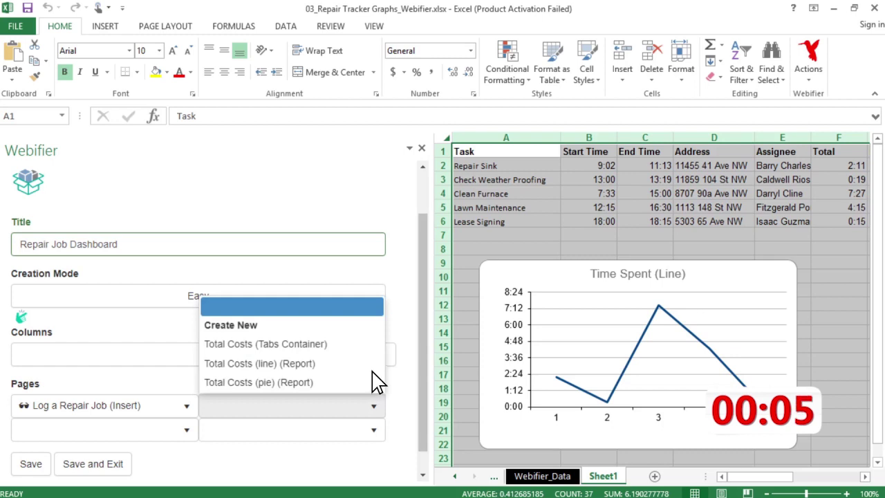
pyautogui.click(368, 343)
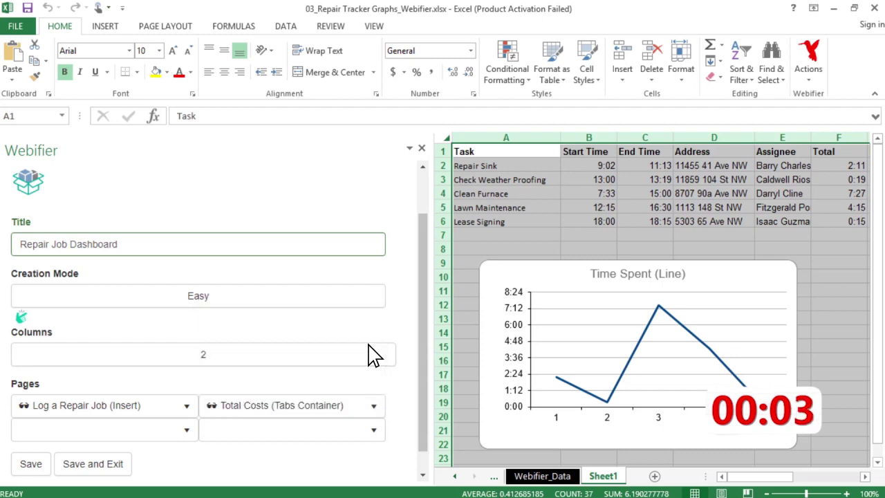
pyautogui.click(33, 464)
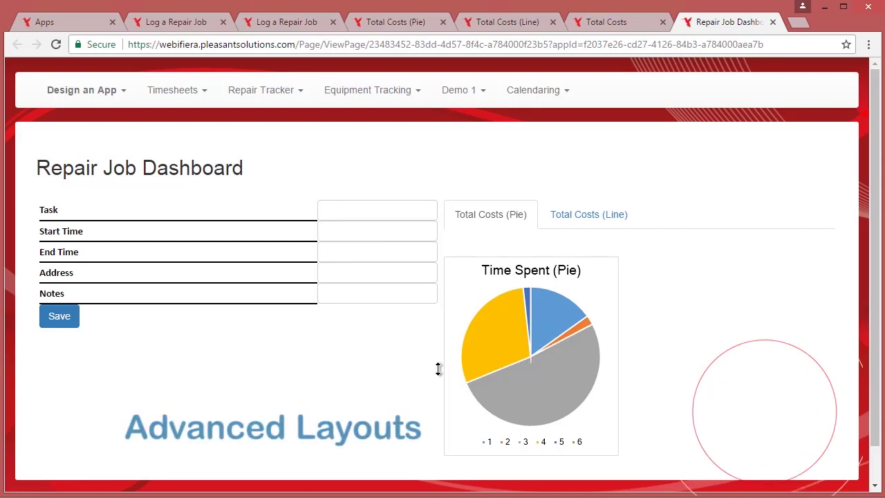
# Step: Show the Total Costs line chart tab on the Repair Job Dashboard
pyautogui.click(620, 211)
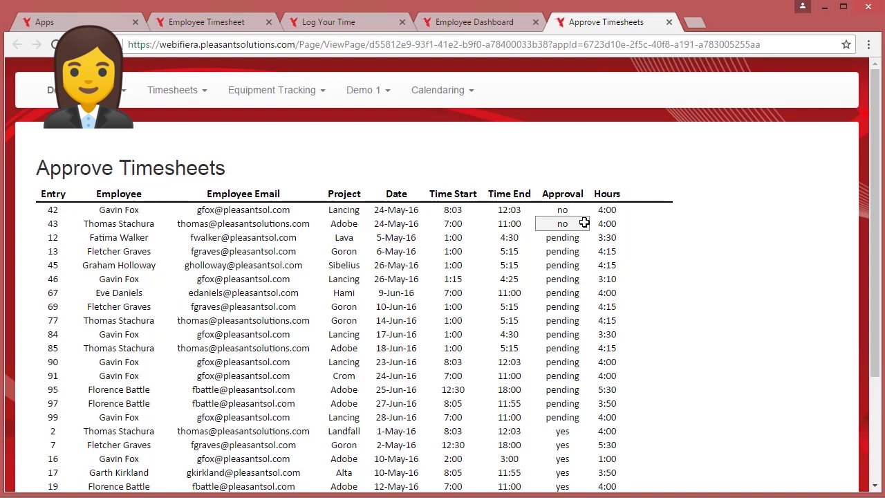
# Step: Set entry 43's Approval to yes, then select entry 2's row in the Bookkeeping Report
pyautogui.click(585, 221)
pyautogui.click(584, 227)
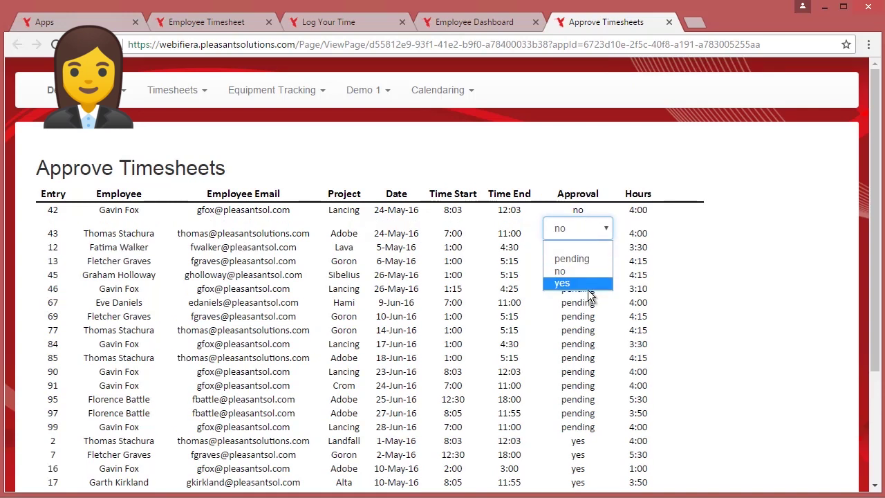
pyautogui.click(589, 284)
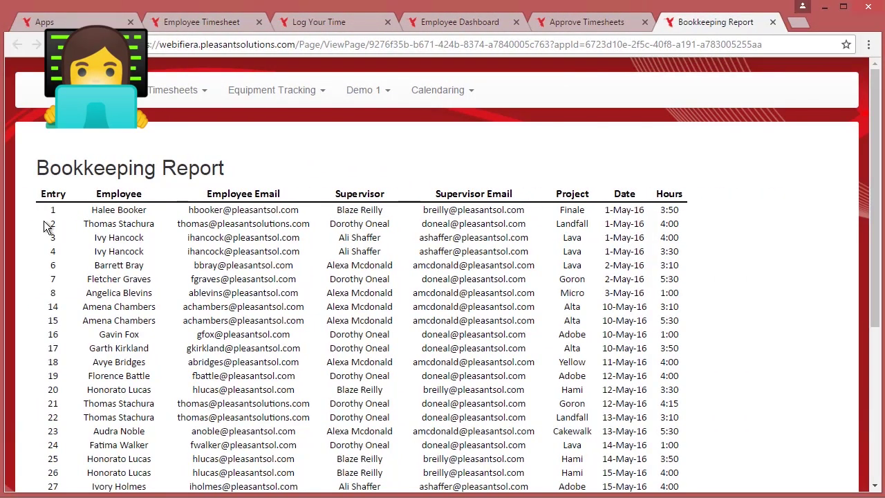
pyautogui.moveTo(45, 221); pyautogui.dragTo(669, 230)
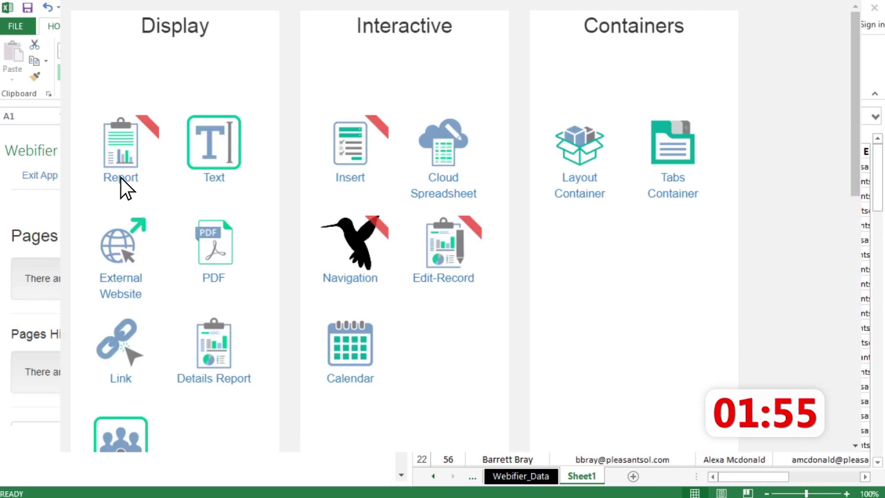
# Step: Create a Report page titled 'Employee Timesheet' and save it
pyautogui.click(129, 166)
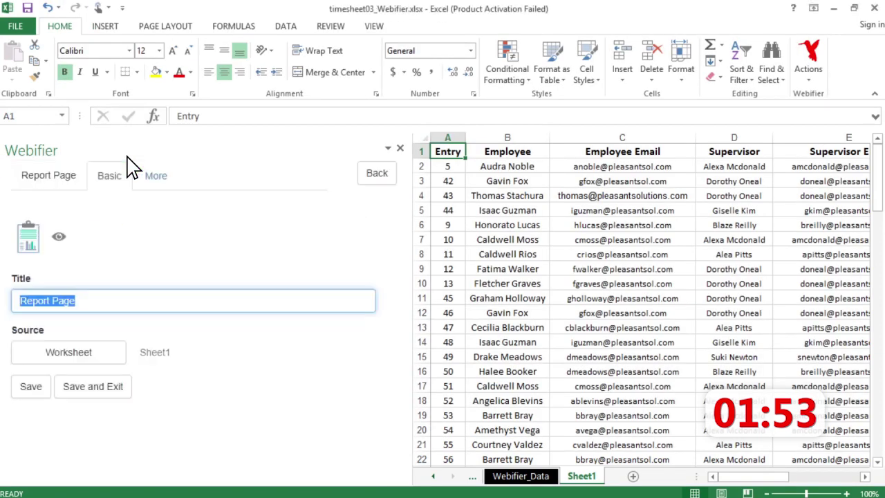
pyautogui.write('Employee')
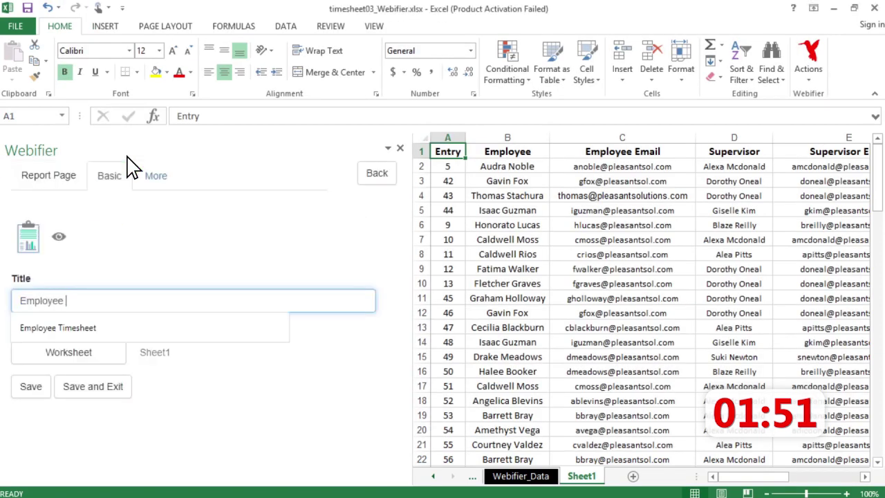
pyautogui.write('Timesh')
pyautogui.click(58, 327)
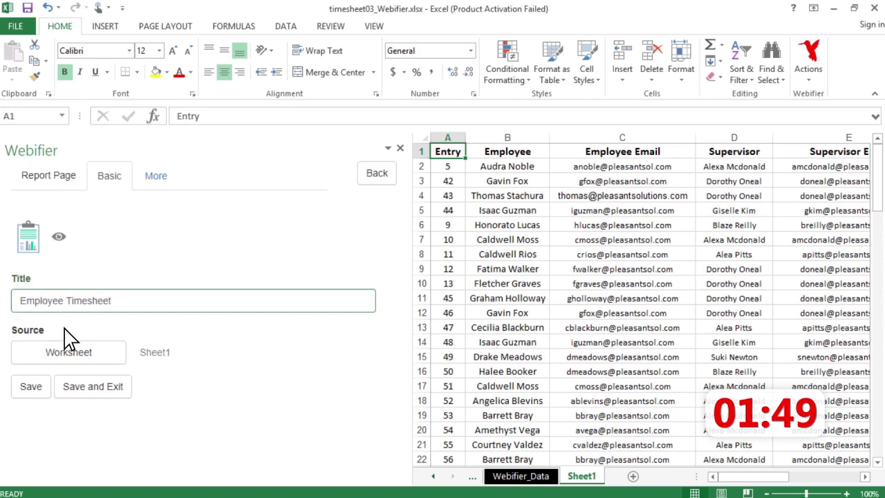
pyautogui.click(43, 391)
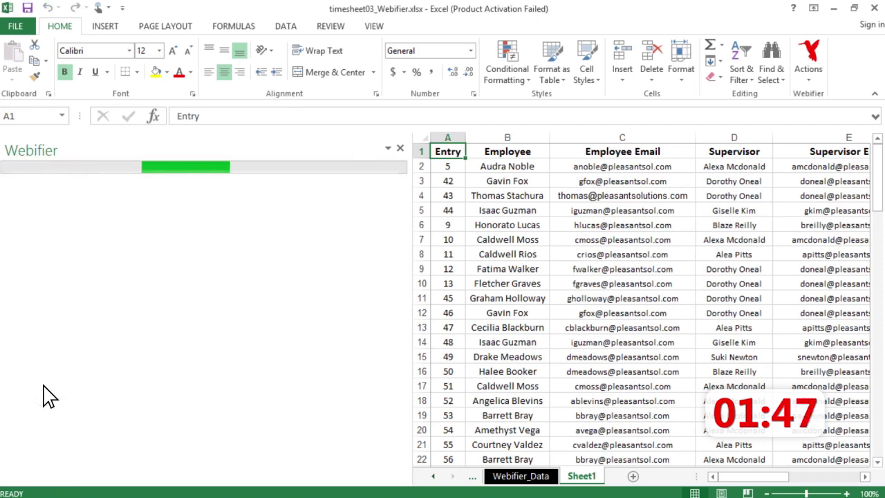
# Step: Filter the Employee Timesheet report with ISLOGGEDINWEBUSER(C) and save the settings
pyautogui.scroll(-3, 43, 396)
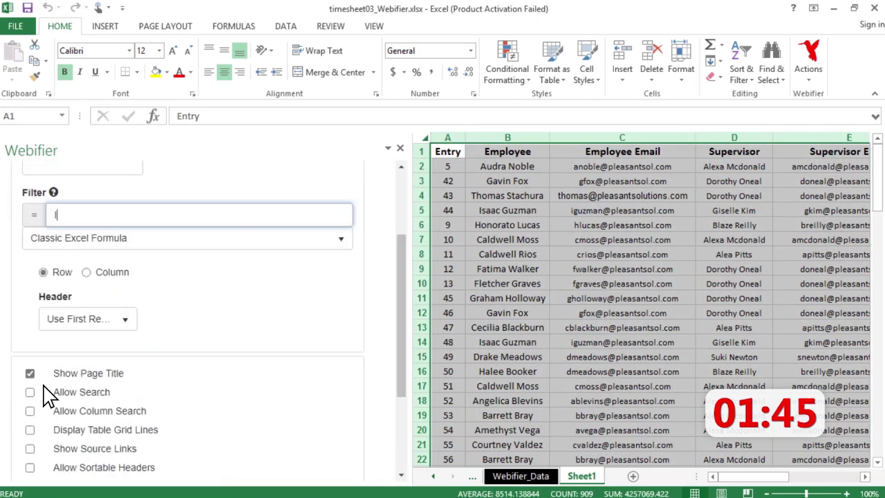
pyautogui.write('ISLOGGEDINWEBUSER(C)')
pyautogui.press('Tab')
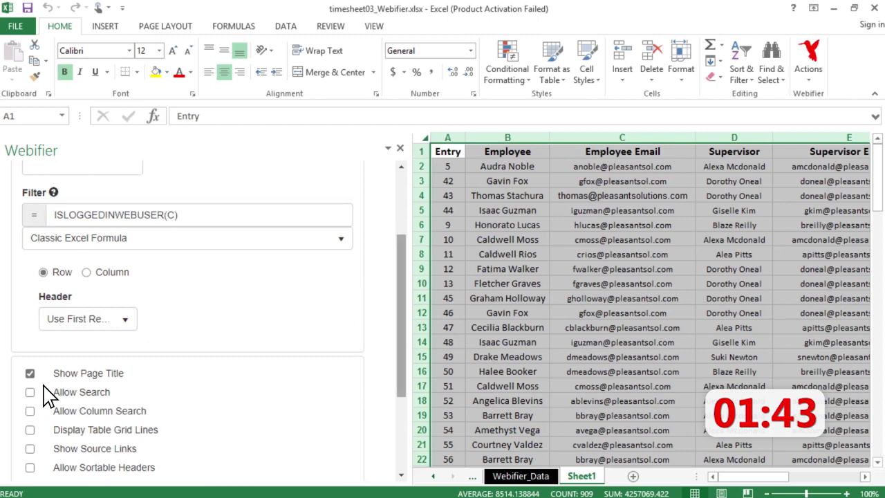
pyautogui.scroll(-2, 43, 395)
pyautogui.scroll(-3, 42, 395)
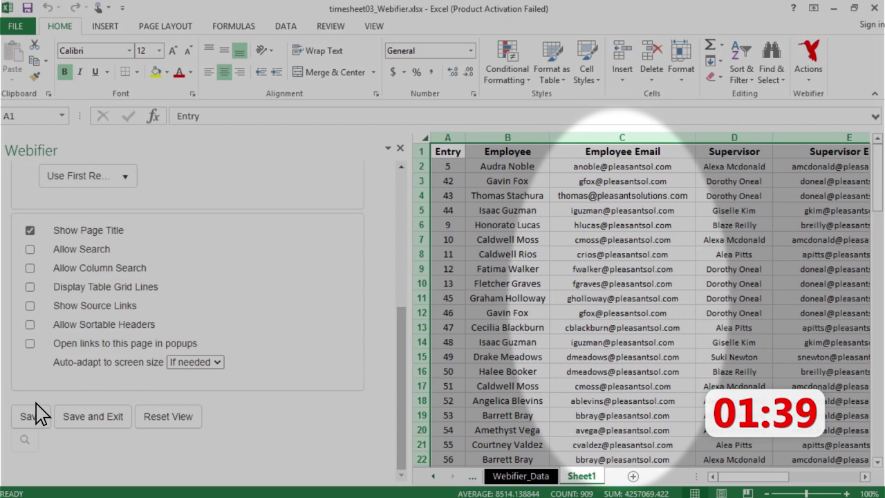
pyautogui.click(32, 418)
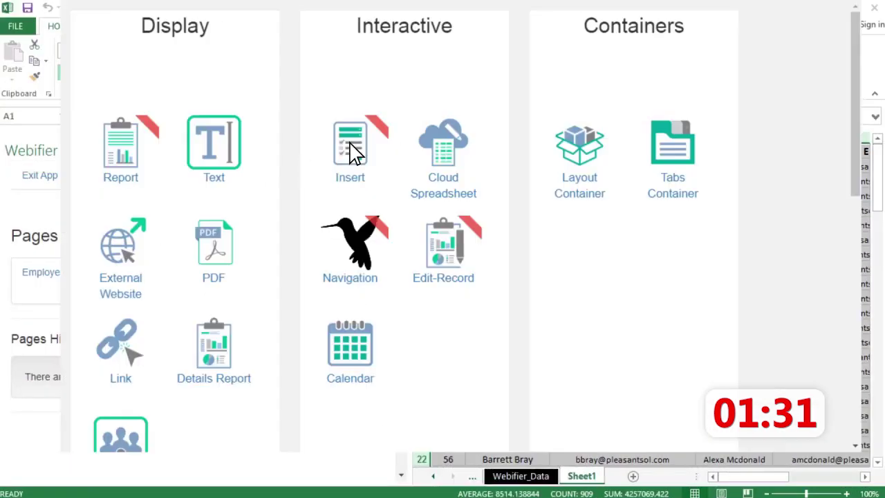
# Step: Create an Insert page titled 'Log Your Time' and save it
pyautogui.click(351, 145)
pyautogui.write('Lo')
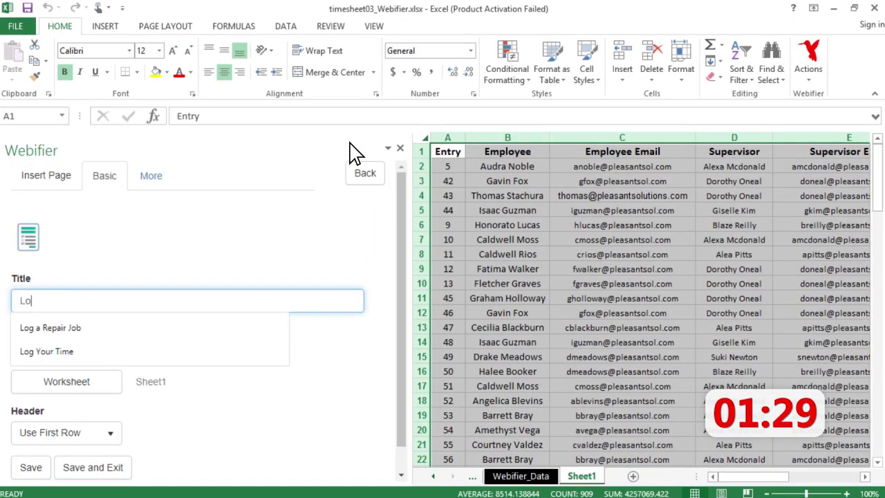
pyautogui.write('g Your T')
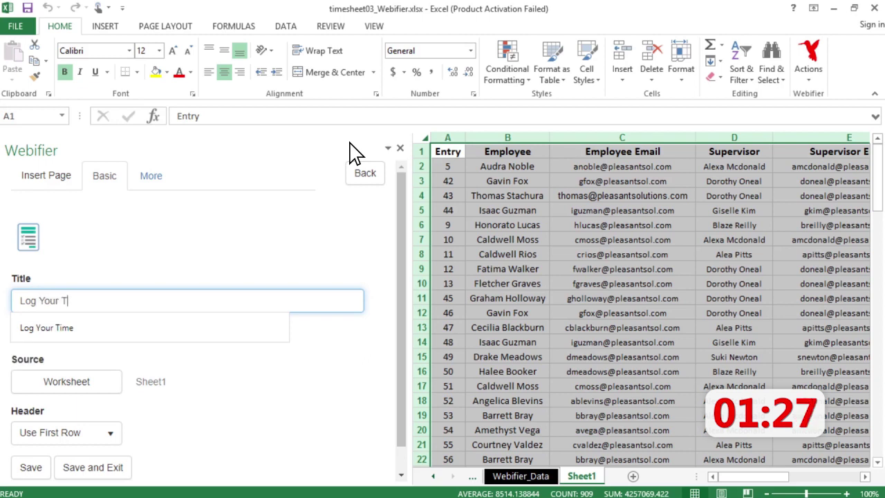
pyautogui.write('ime')
pyautogui.scroll(-1, 124, 366)
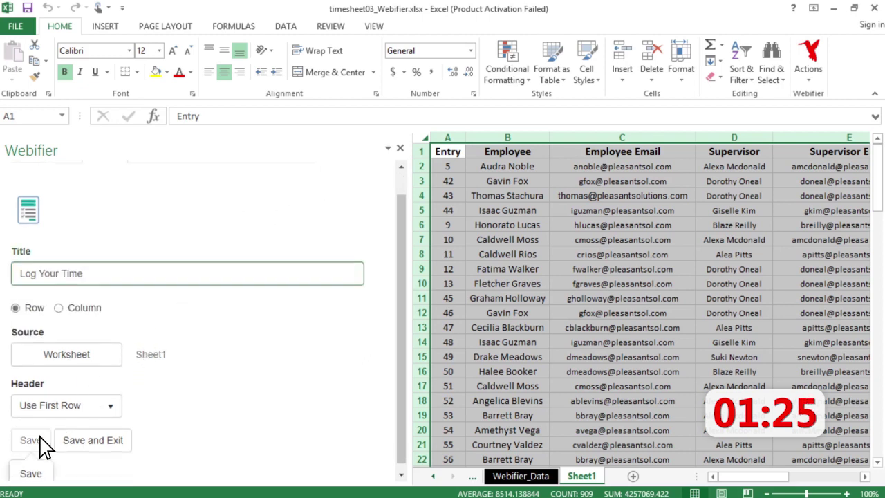
pyautogui.click(42, 445)
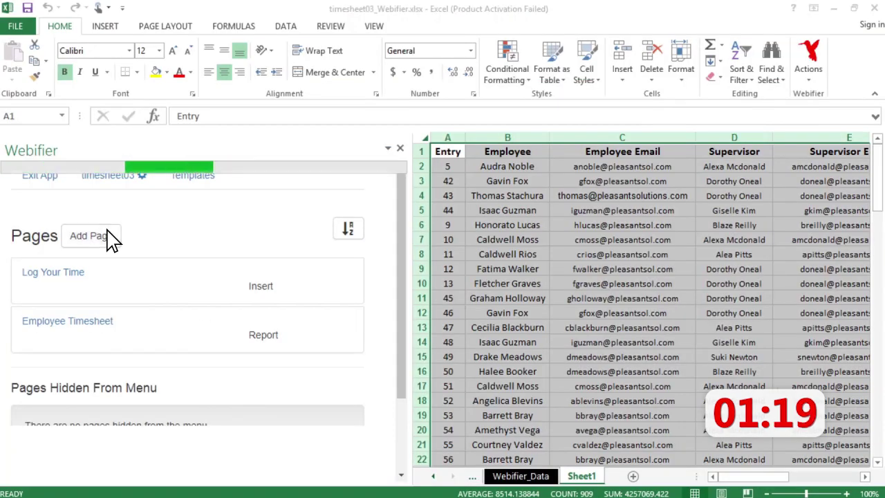
pyautogui.click(111, 239)
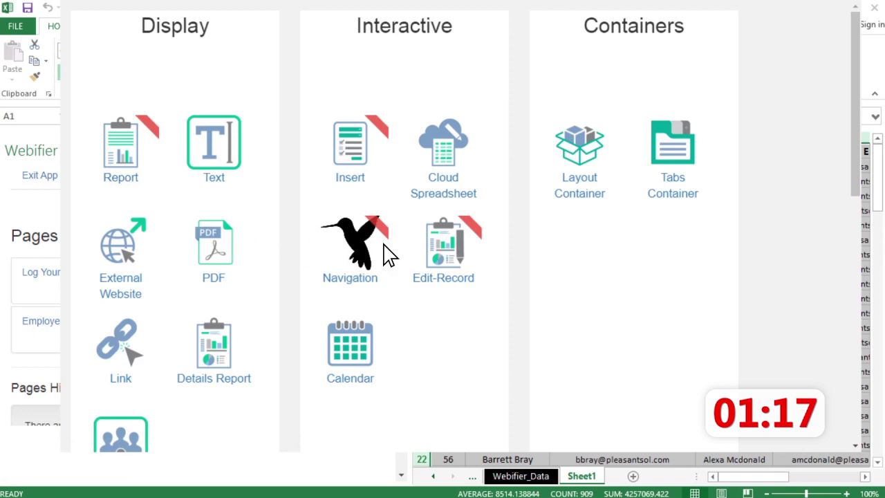
# Step: Create an Edit-Record page titled 'Approve Timesheets' and save it
pyautogui.click(438, 245)
pyautogui.write('Approve Timesheets')
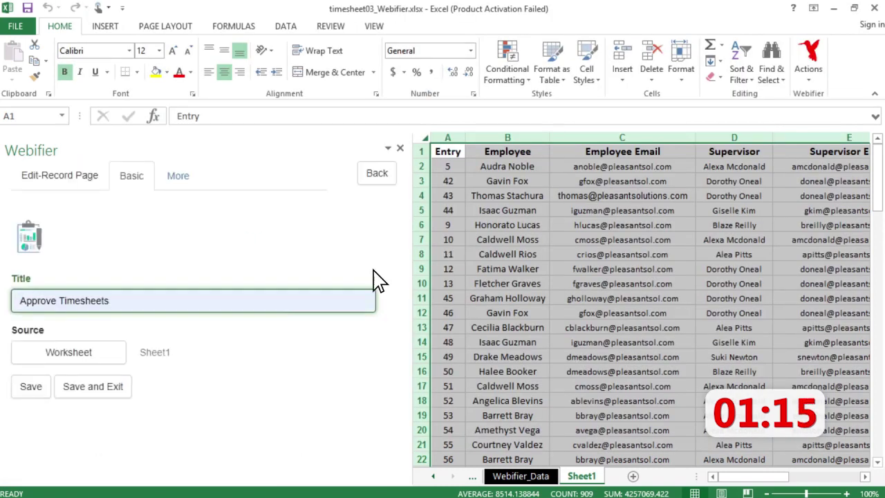
pyautogui.click(43, 388)
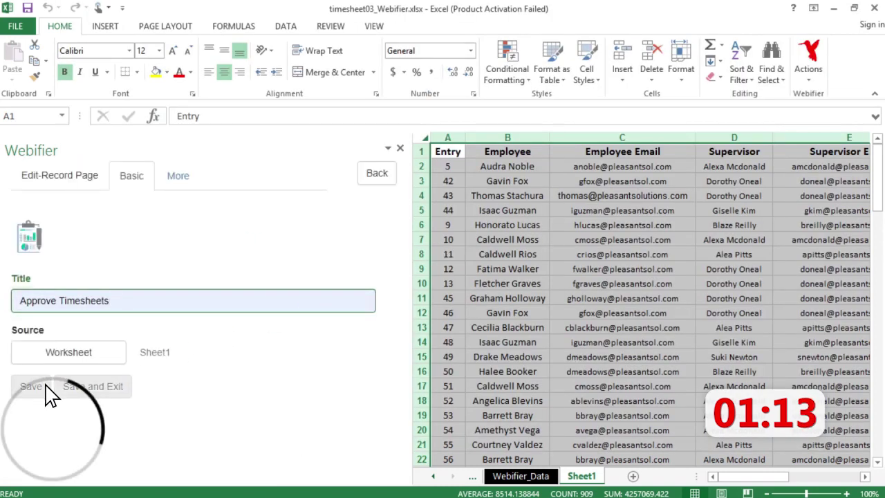
# Step: Filter Approve Timesheets to J:J="pending" rows and save
pyautogui.scroll(-3, 45, 394)
pyautogui.scroll(-2, 45, 394)
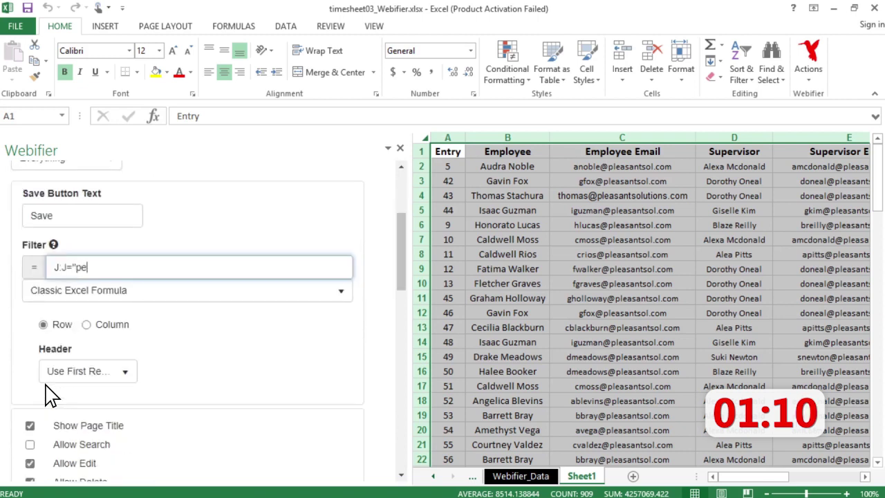
pyautogui.write('nding')
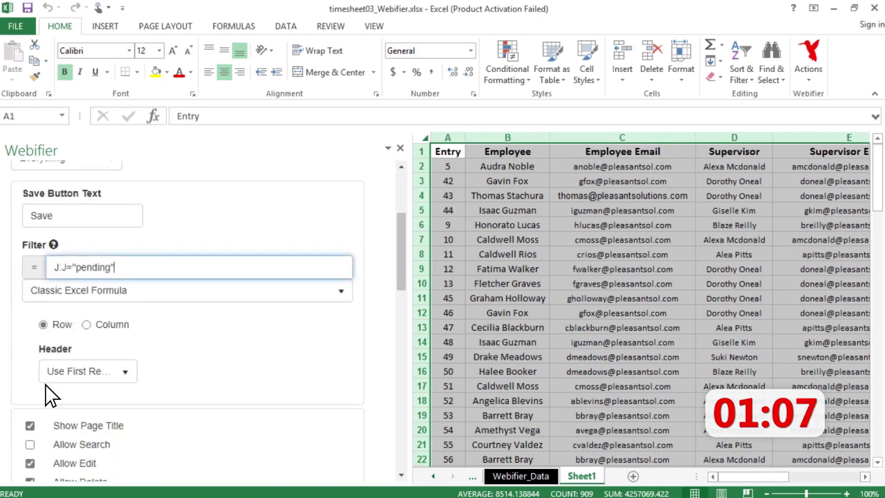
pyautogui.scroll(-5, 48, 394)
pyautogui.scroll(-5, 48, 394)
pyautogui.scroll(-3, 49, 394)
pyautogui.scroll(-3, 49, 394)
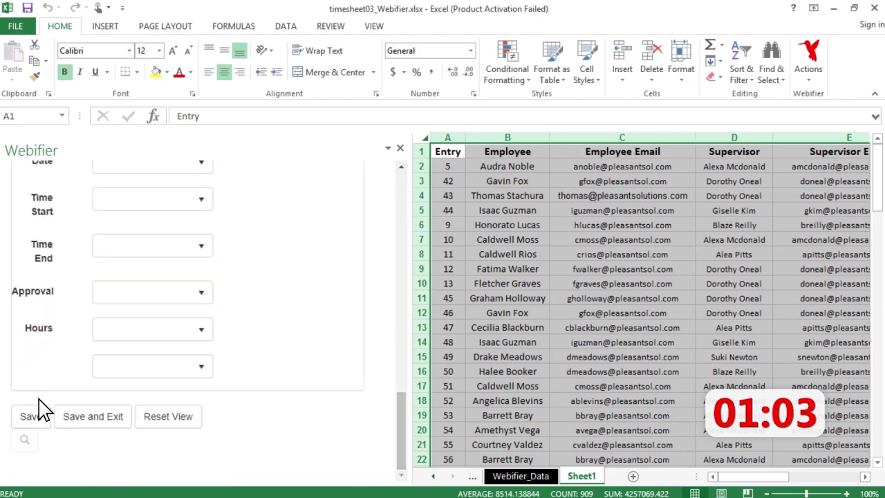
pyautogui.click(33, 416)
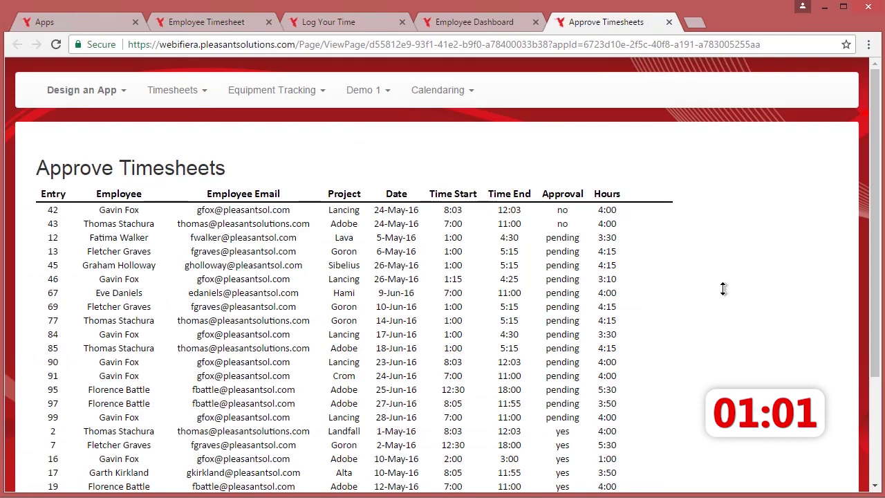
# Step: Change entry 43's Approval dropdown from no to yes
pyautogui.click(584, 223)
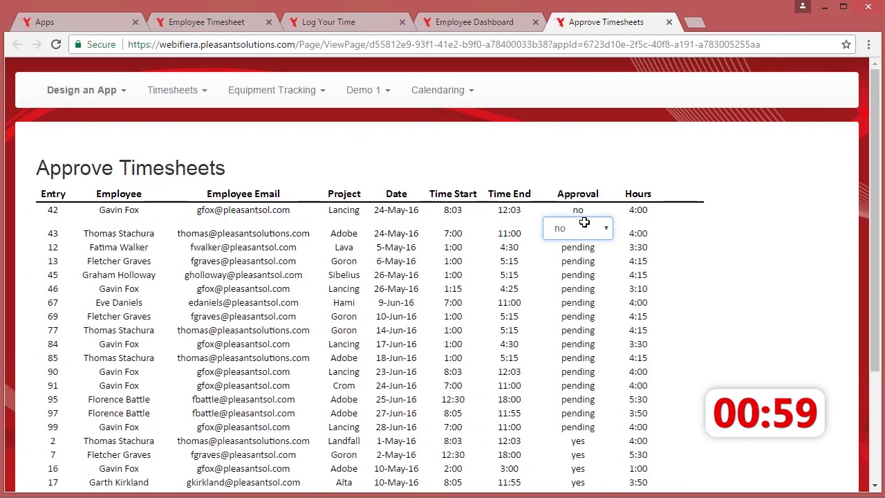
pyautogui.click(584, 227)
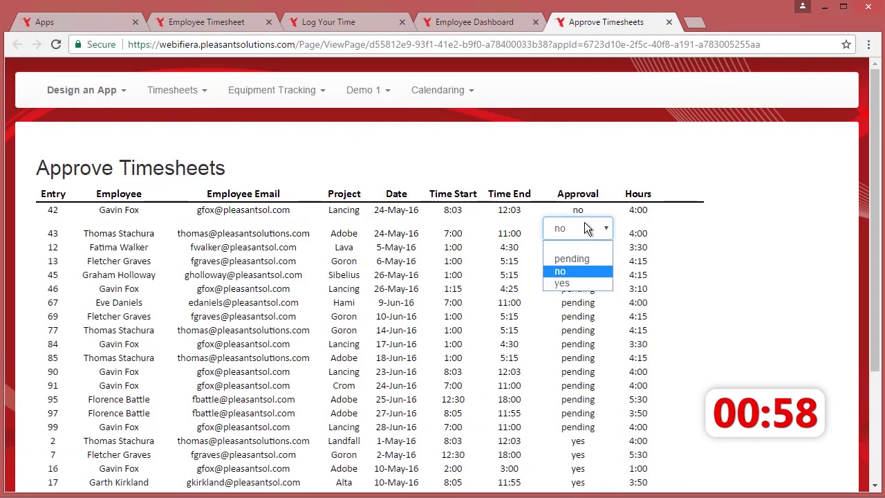
pyautogui.click(589, 283)
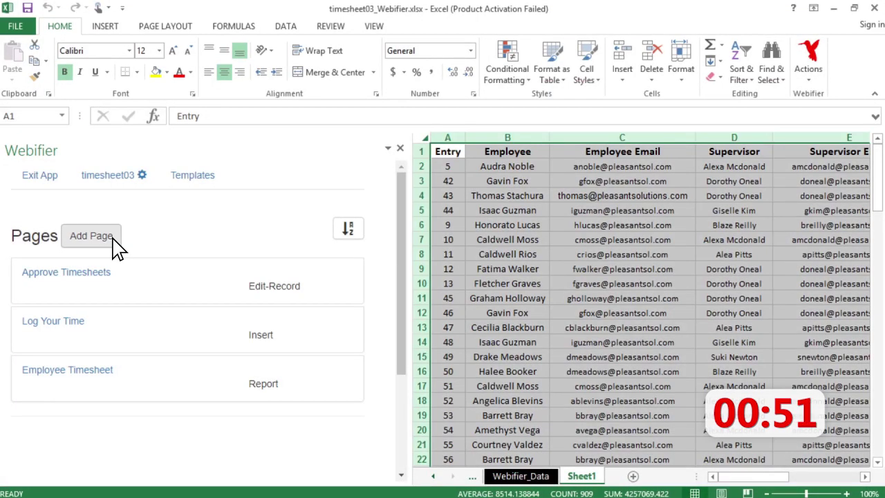
# Step: Add a new Report page titled 'Bookkeeping Report' and save it
pyautogui.click(114, 238)
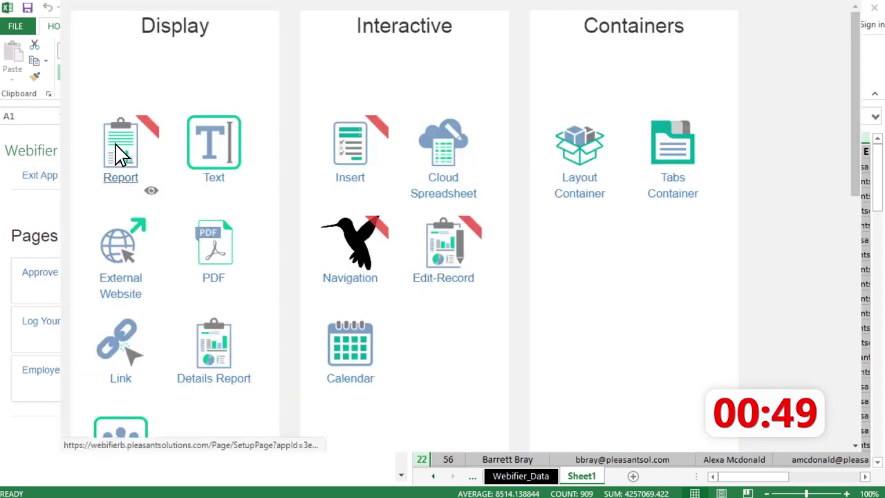
pyautogui.click(119, 151)
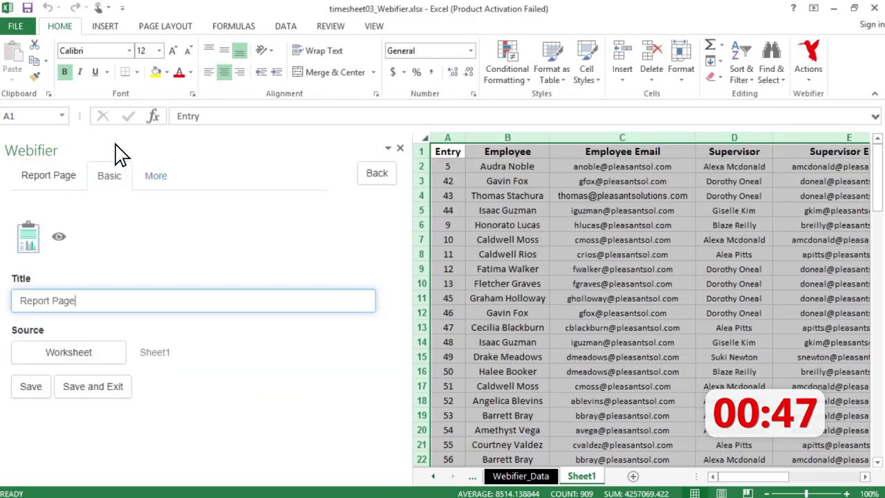
pyautogui.hotkey('ctrl', 'a')
pyautogui.write('B')
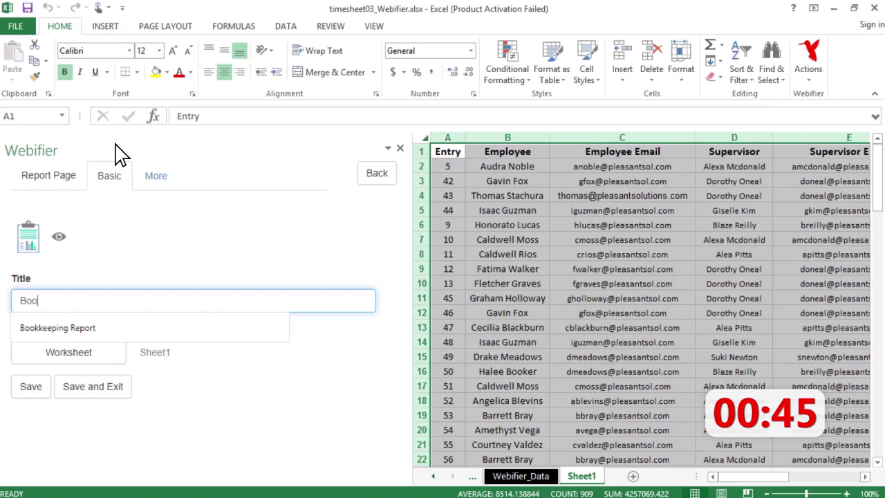
pyautogui.press('Down')
pyautogui.press('Return')
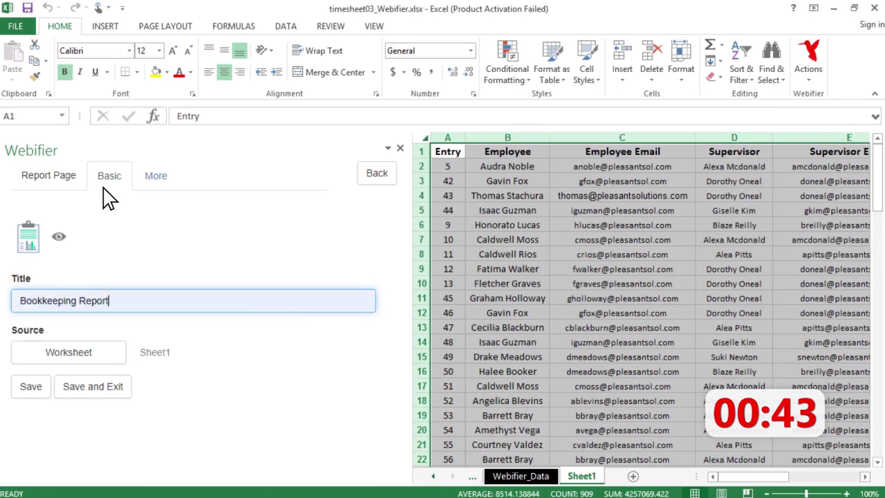
pyautogui.click(46, 387)
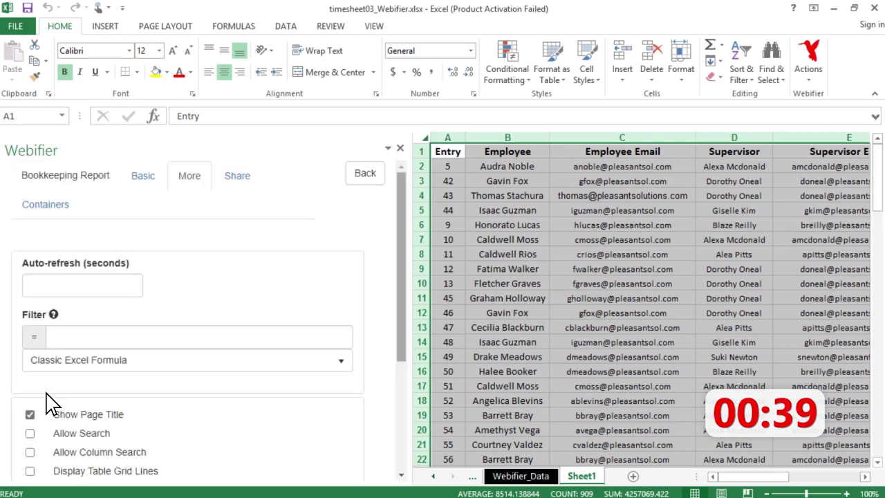
# Step: Filter the Bookkeeping Report to J="yes" and save the settings
pyautogui.scroll(-2, 45, 401)
pyautogui.write('J')
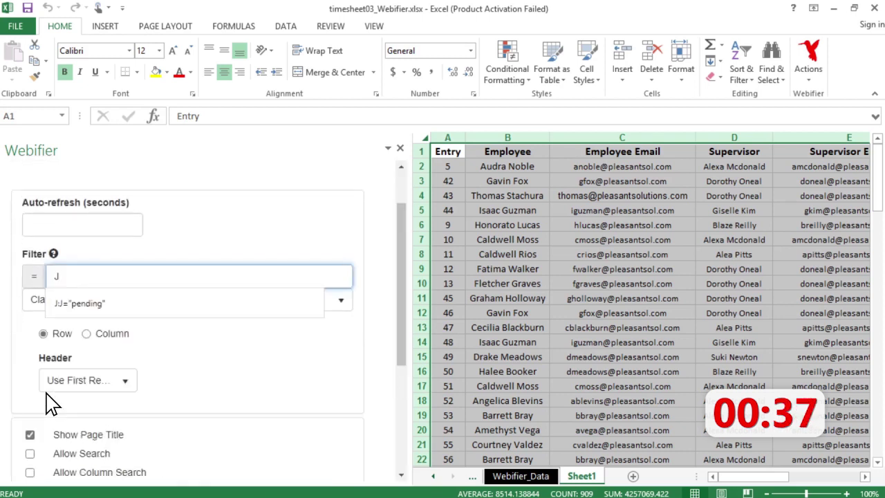
pyautogui.write('="yes')
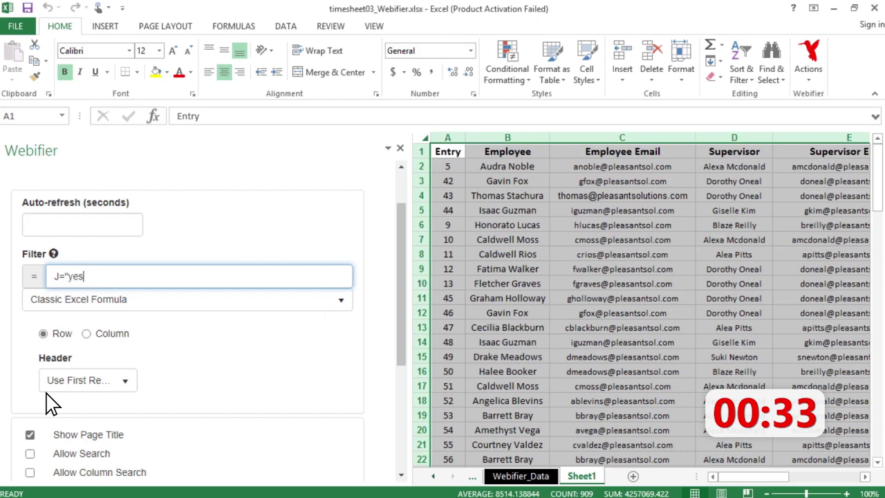
pyautogui.write('"')
pyautogui.scroll(-3, 49, 401)
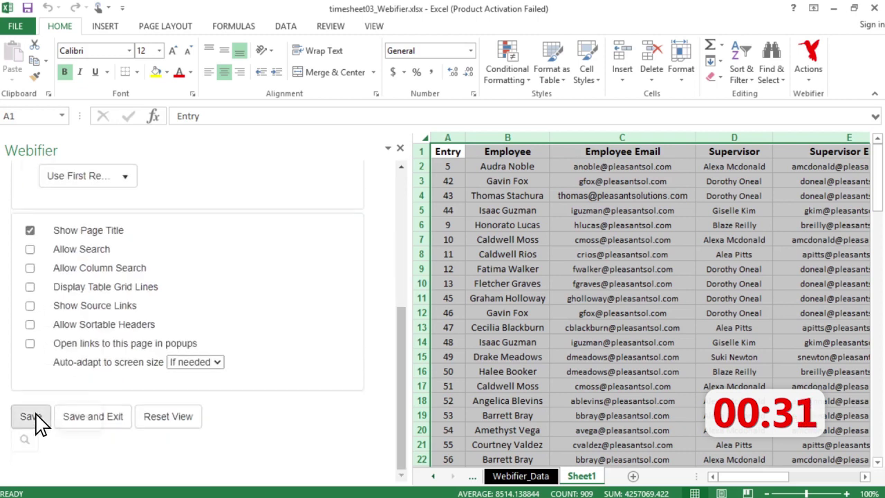
pyautogui.click(38, 418)
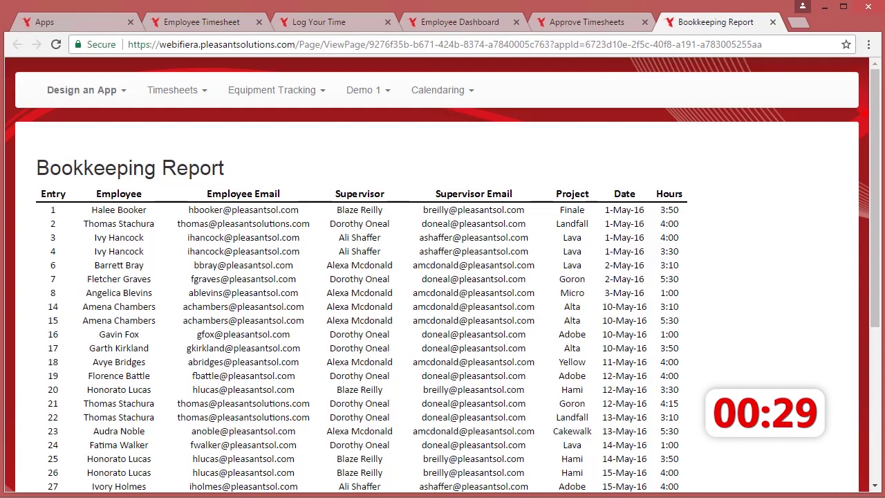
# Step: Add a new Webifier notification setting of type Page Changed
pyautogui.click(109, 104)
pyautogui.moveTo(84, 118)
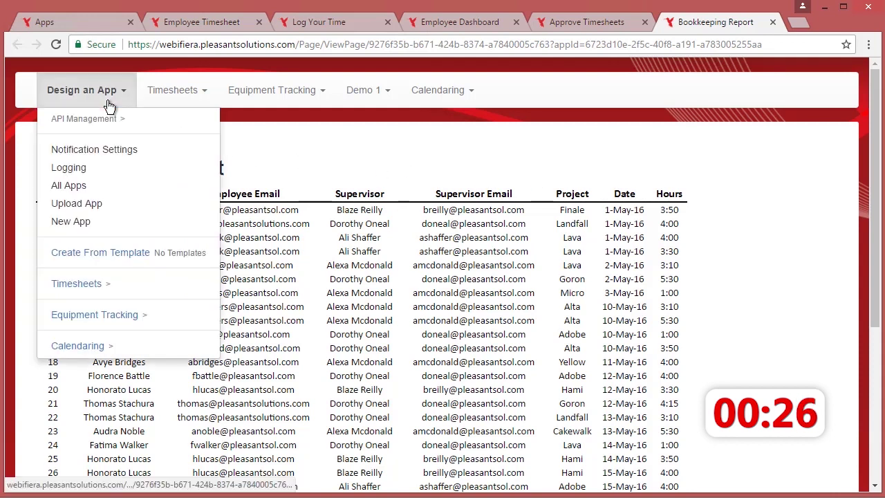
pyautogui.click(160, 153)
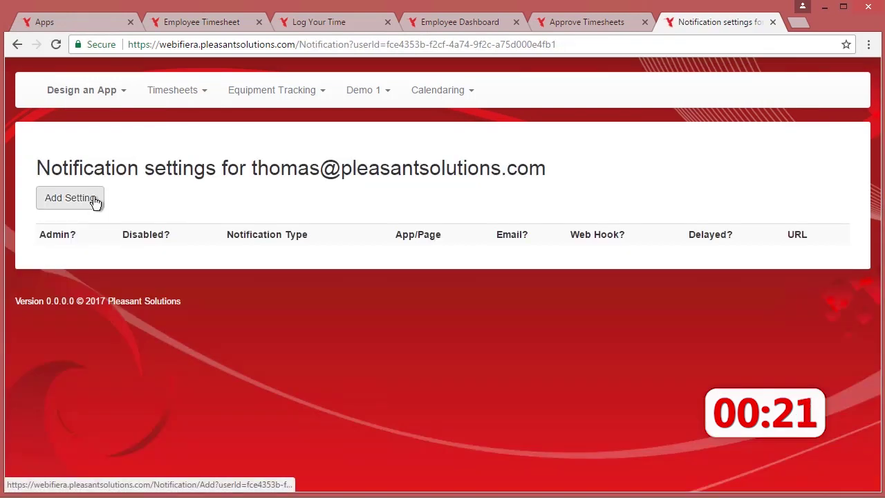
pyautogui.click(94, 200)
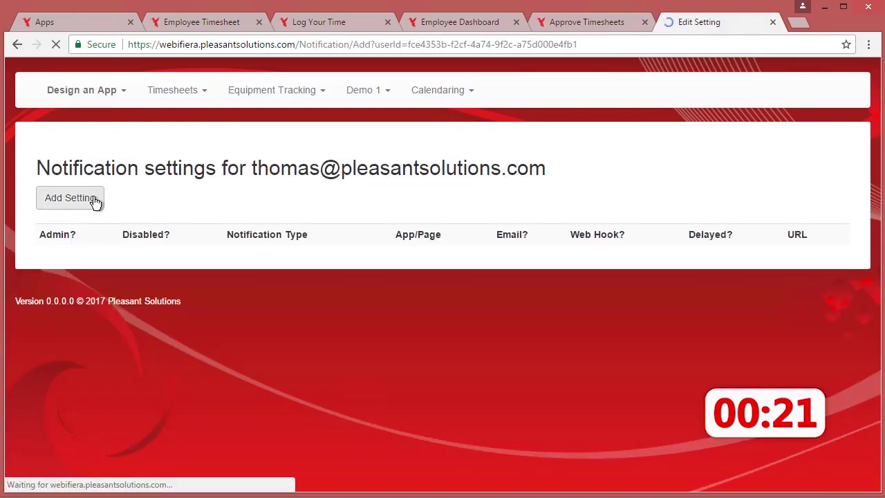
pyautogui.click(255, 243)
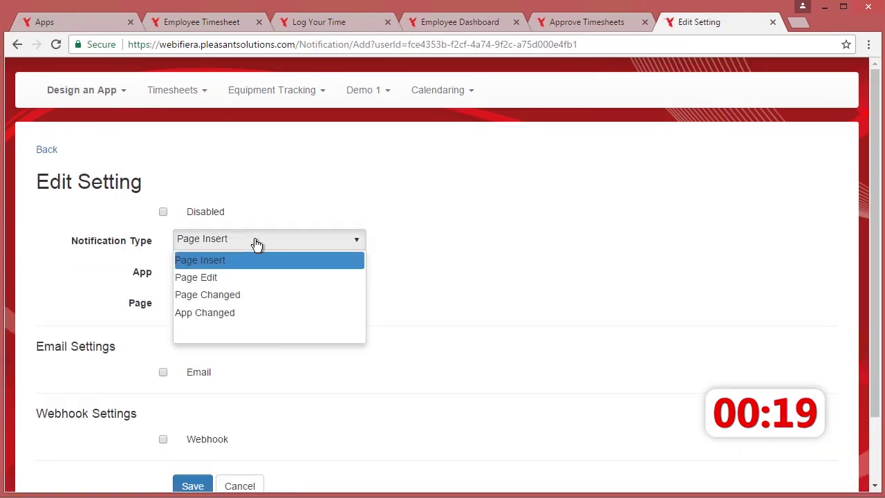
pyautogui.click(253, 298)
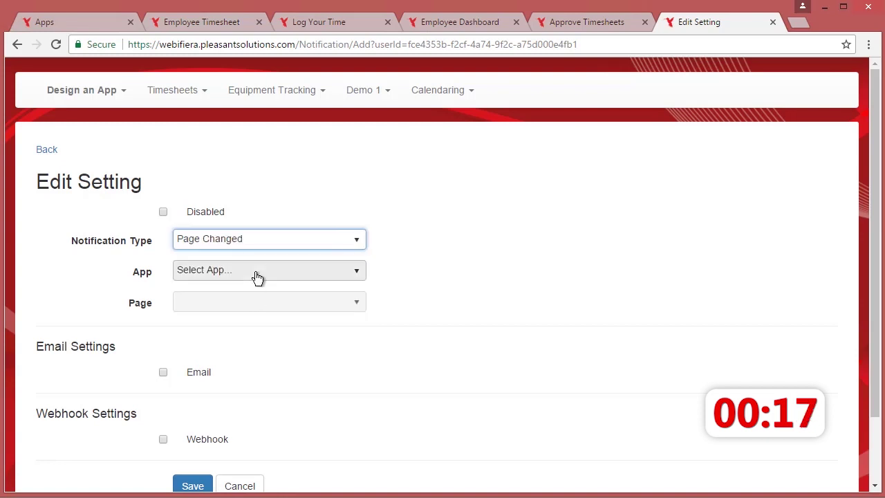
# Step: Target the Timesheets app's Bookkeeping Report page, enable email notification, and save the setting
pyautogui.click(257, 277)
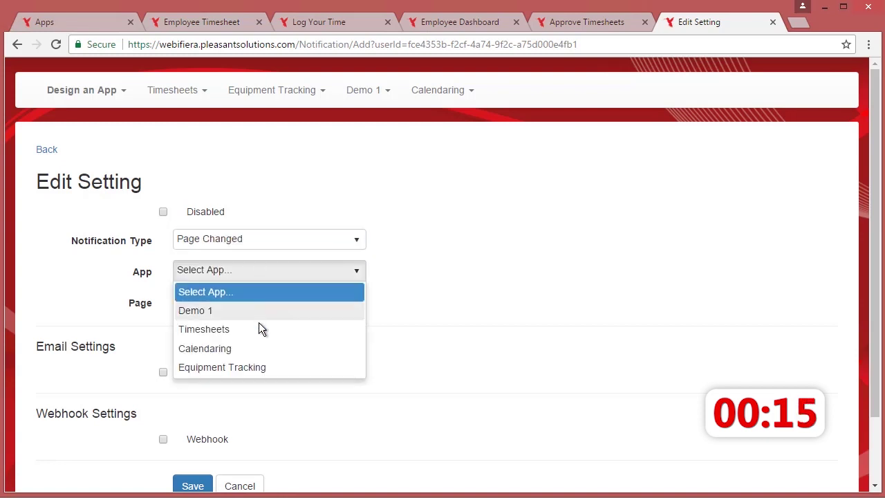
pyautogui.click(260, 329)
pyautogui.click(274, 304)
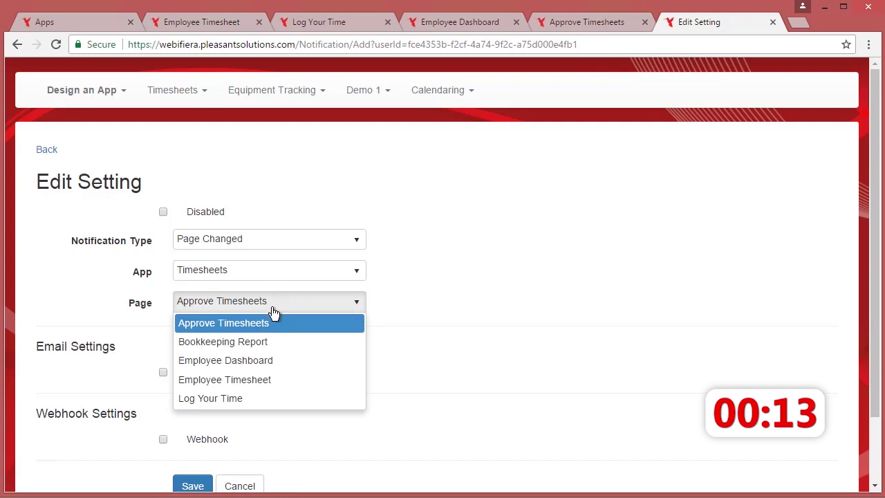
pyautogui.click(286, 341)
pyautogui.scroll(-2, 171, 377)
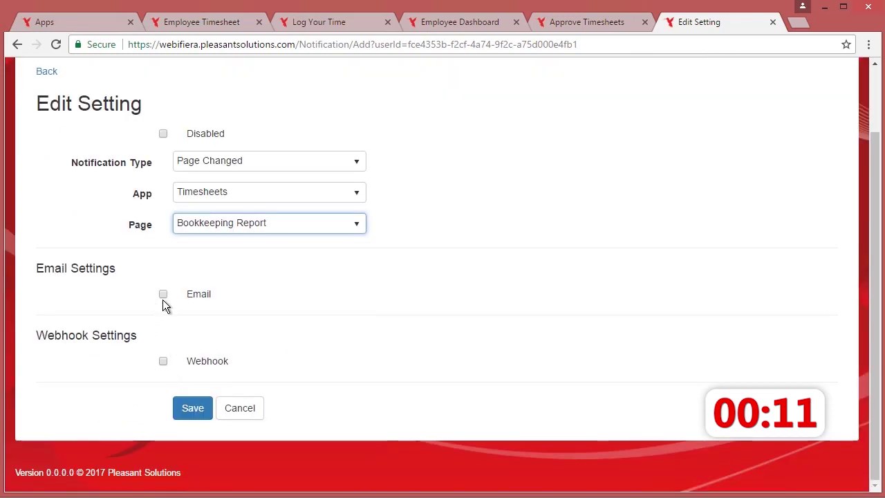
pyautogui.click(163, 296)
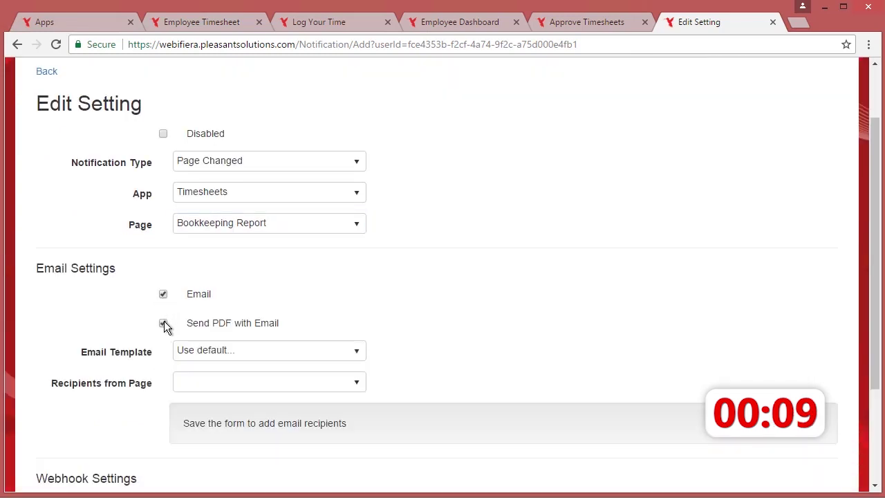
pyautogui.scroll(-3, 164, 325)
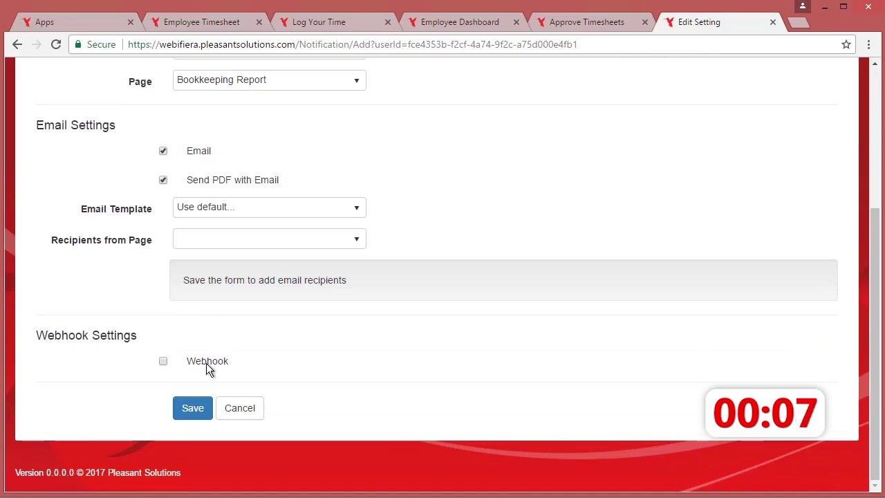
pyautogui.click(193, 410)
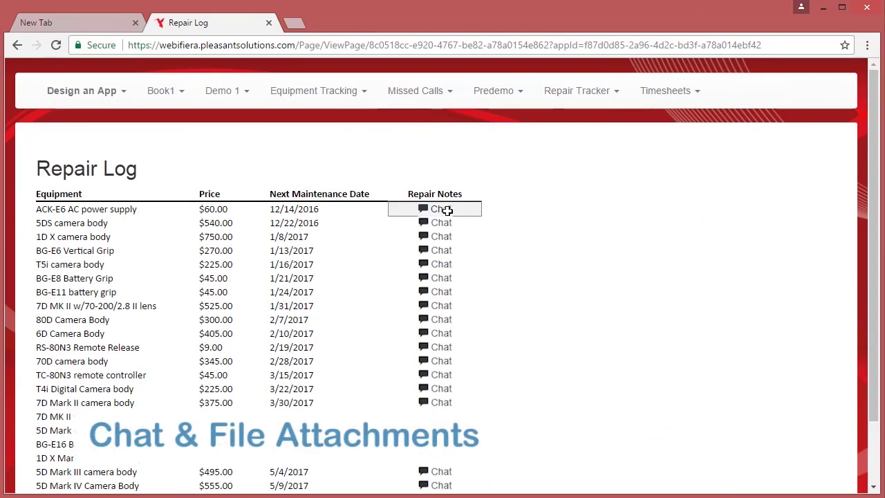
# Step: Post 'Power supply not functioning. Needs replacement and to be removed from the rental roster' to the ACK-E6 chat
pyautogui.click(447, 210)
pyautogui.click(411, 183)
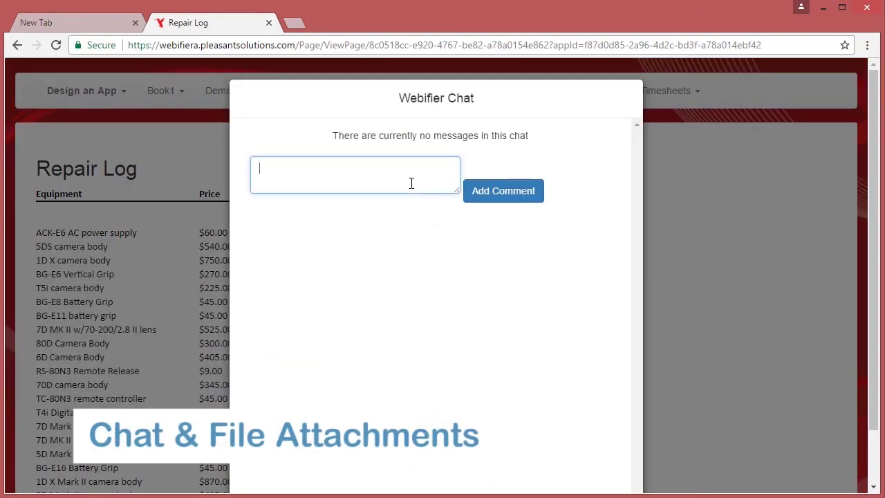
pyautogui.write('Power supply not functionin')
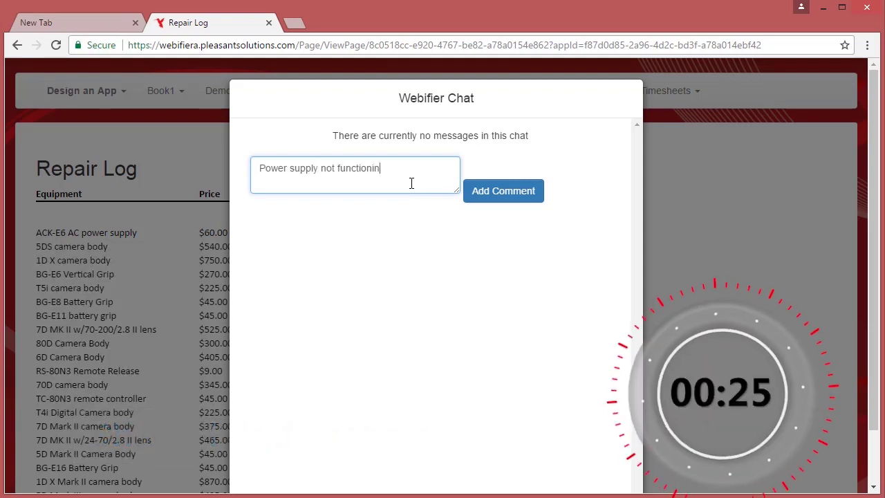
pyautogui.write('g. Needs replacement and to be removed from the rental roster.')
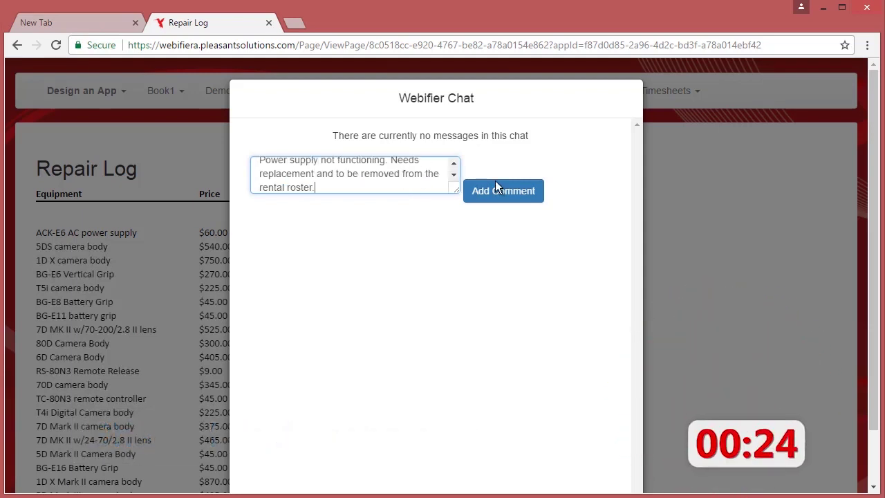
pyautogui.click(510, 197)
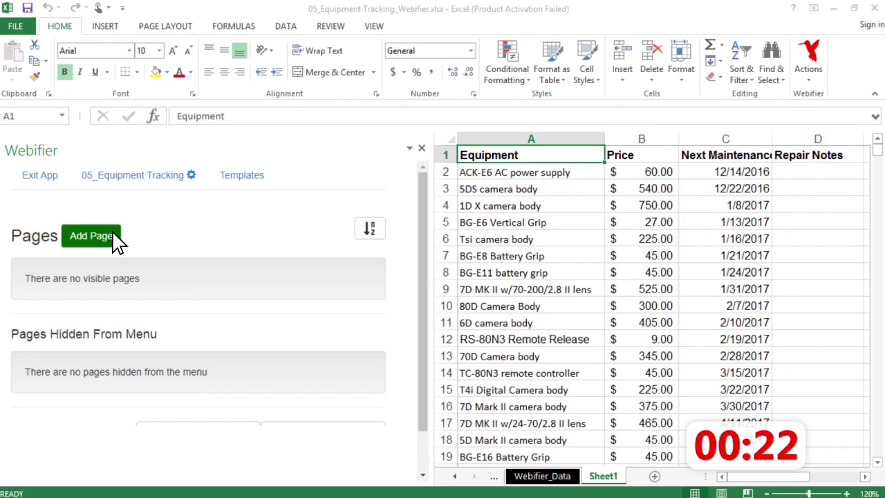
# Step: Create and save an Edit-Record page titled Repair Log
pyautogui.click(113, 232)
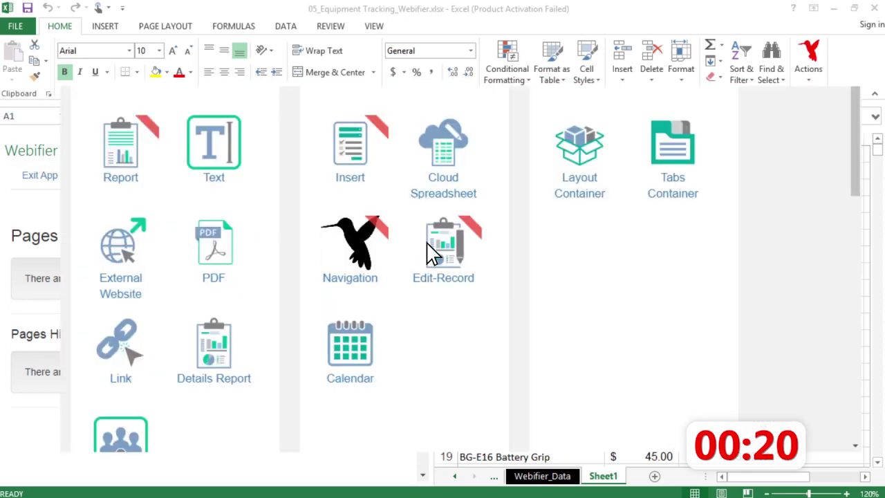
pyautogui.click(448, 250)
pyautogui.write('R')
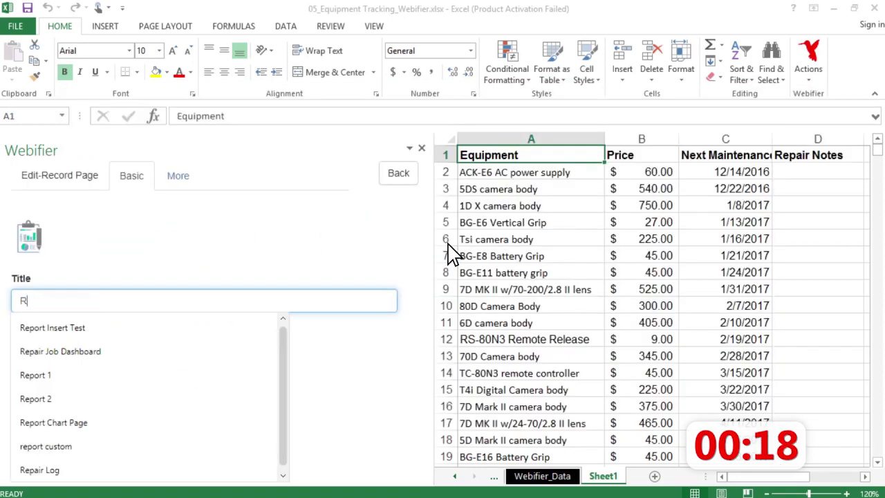
pyautogui.write('epair')
pyautogui.press('Down')
pyautogui.press('Down')
pyautogui.press('Return')
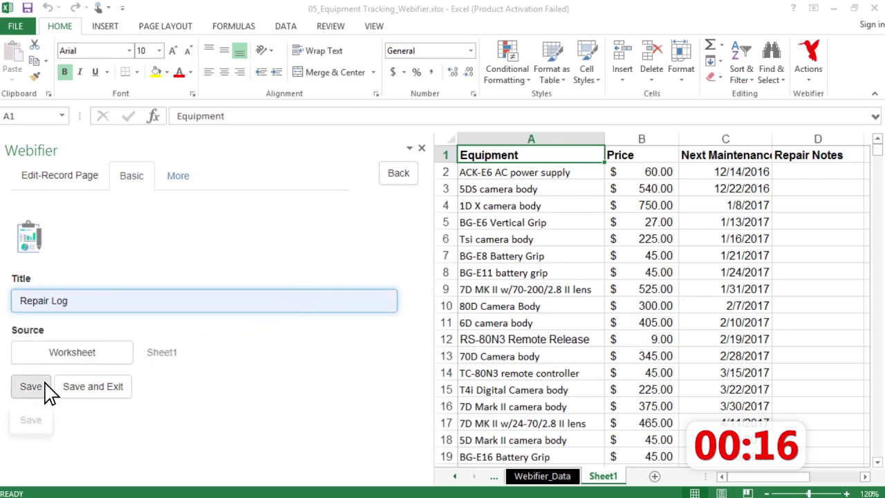
pyautogui.click(46, 384)
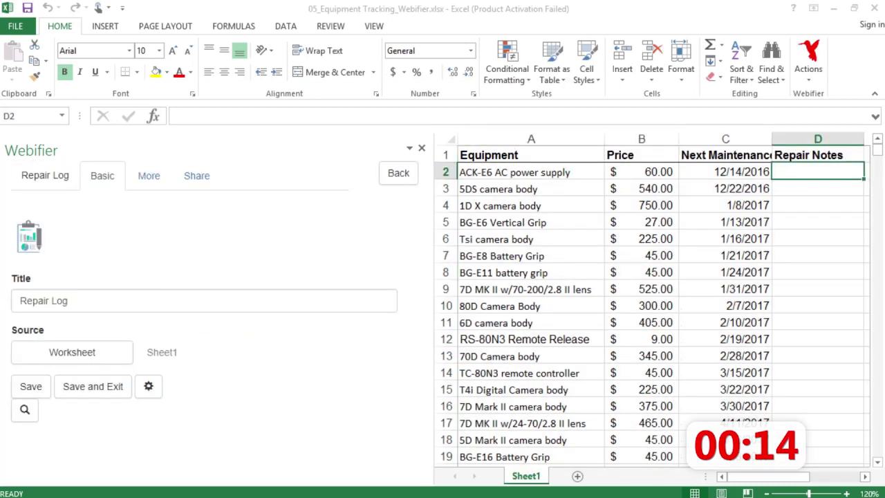
# Step: Enter a =webif formula in D2 and paste it down the Repair Notes column
pyautogui.write('=')
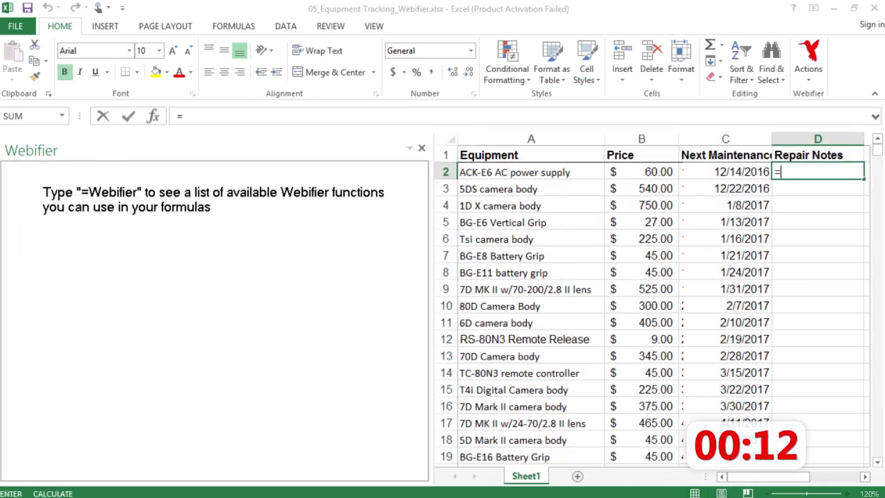
pyautogui.write('web')
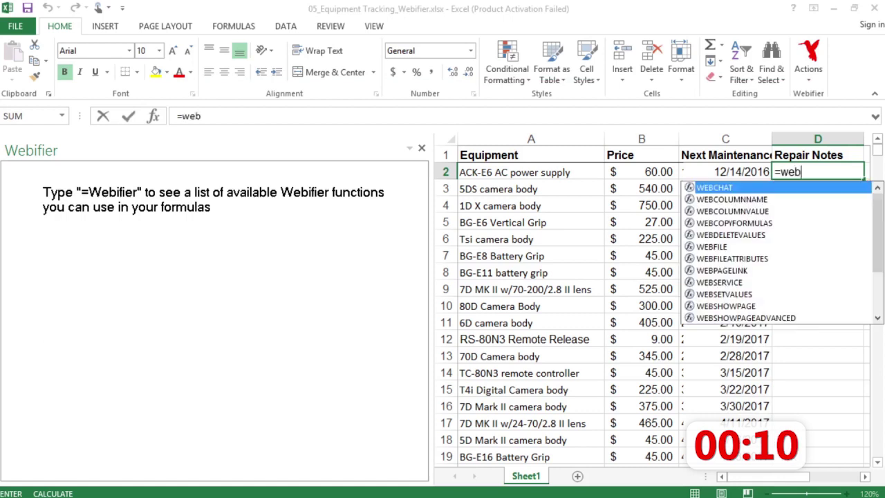
pyautogui.write('if')
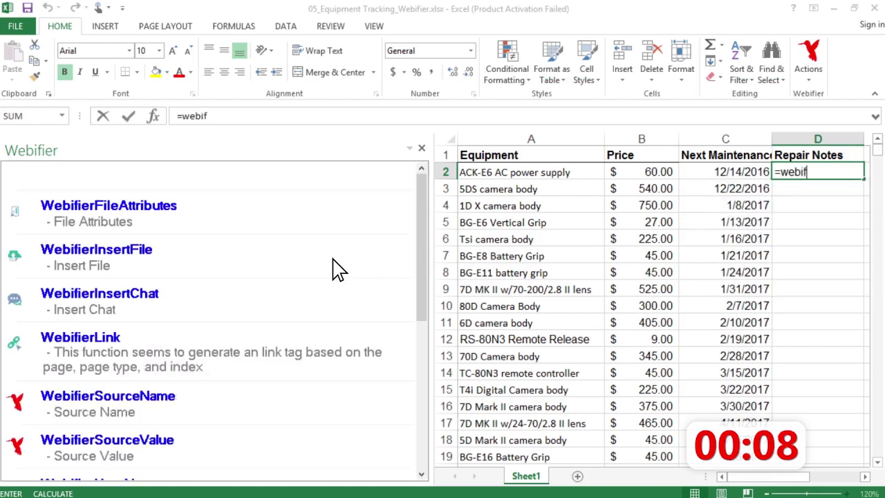
pyautogui.hotkey('ctrl', 'Return')
pyautogui.click(138, 299)
pyautogui.hotkey('shift', 'Down')
pyautogui.hotkey('shift', 'Down')
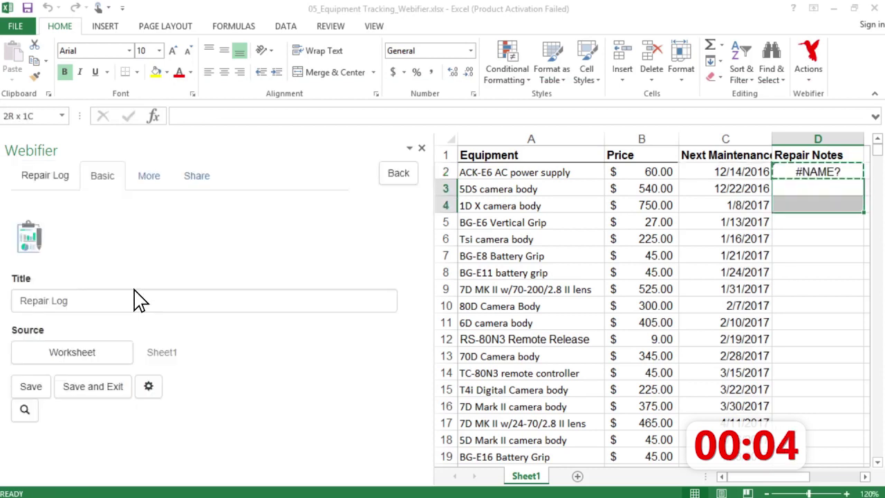
pyautogui.hotkey('shift', 'Down')
pyautogui.hotkey('shift', 'Down')
pyautogui.hotkey('shift', 'Down')
pyautogui.hotkey('shift', 'Down')
pyautogui.hotkey('shift', 'Down')
pyautogui.hotkey('shift', 'Down')
pyautogui.write('=webif')
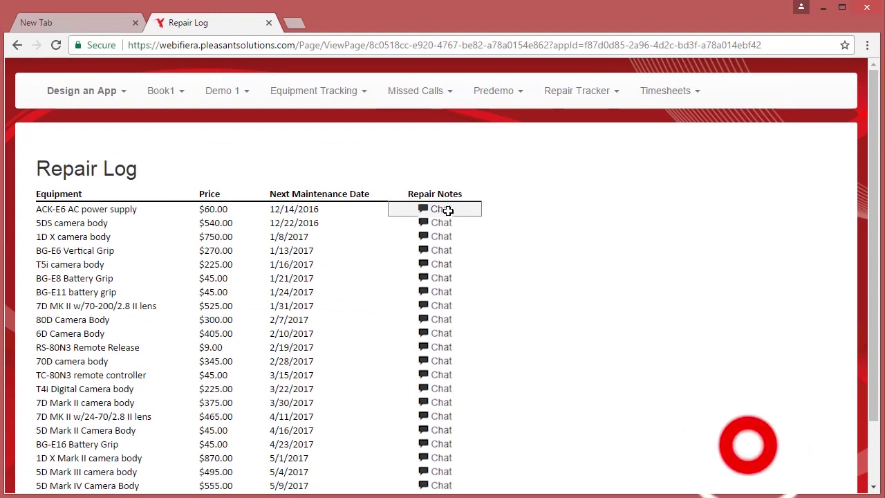
# Step: Open the Chat link for the ACK-E6 AC power supply in the Repair Log table
pyautogui.click(443, 210)
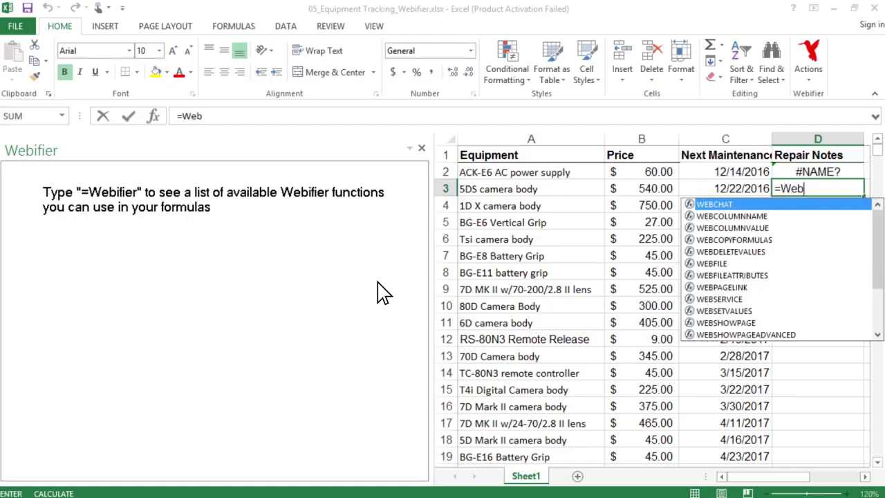
# Step: Type =Webifi in cell D3 to list the available Webifier functions
pyautogui.write('ifi')
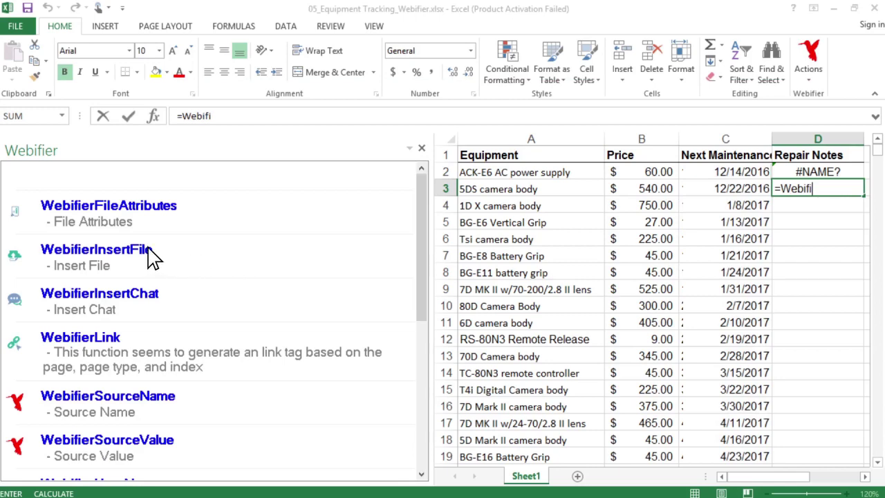